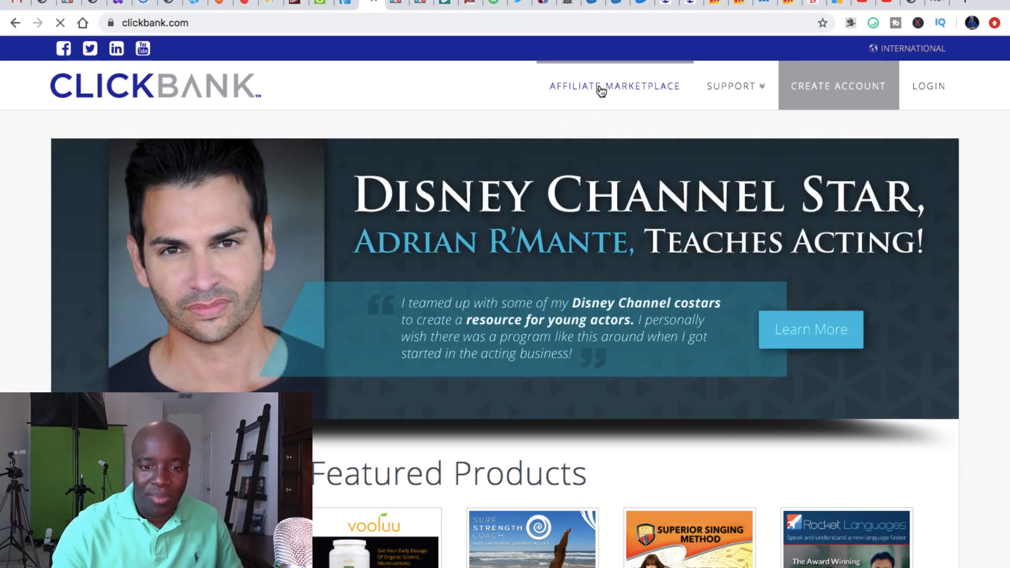
- Open ClickBank's affiliate marketplace and list all products with an empty product search
click(602, 91)
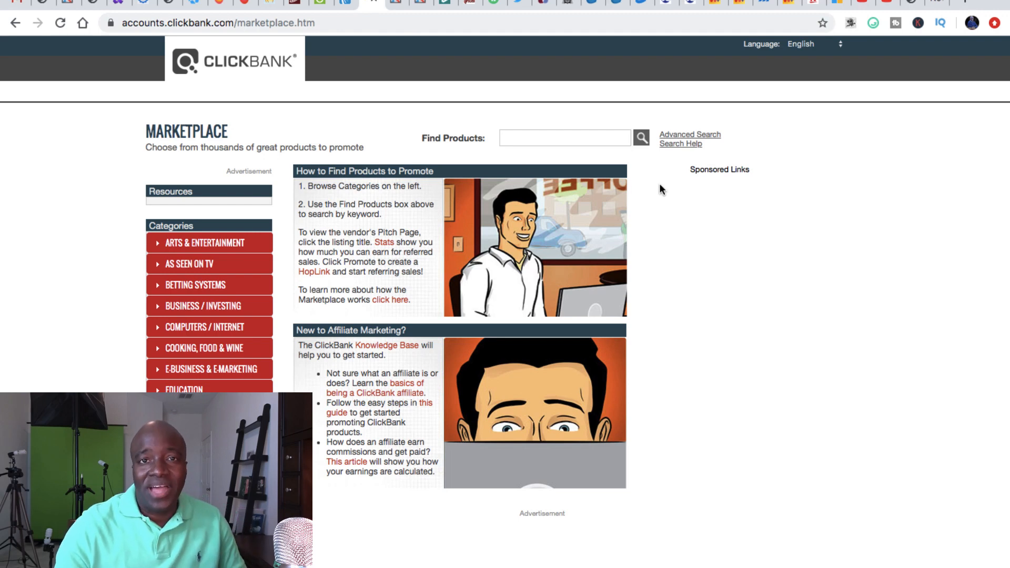
click(642, 138)
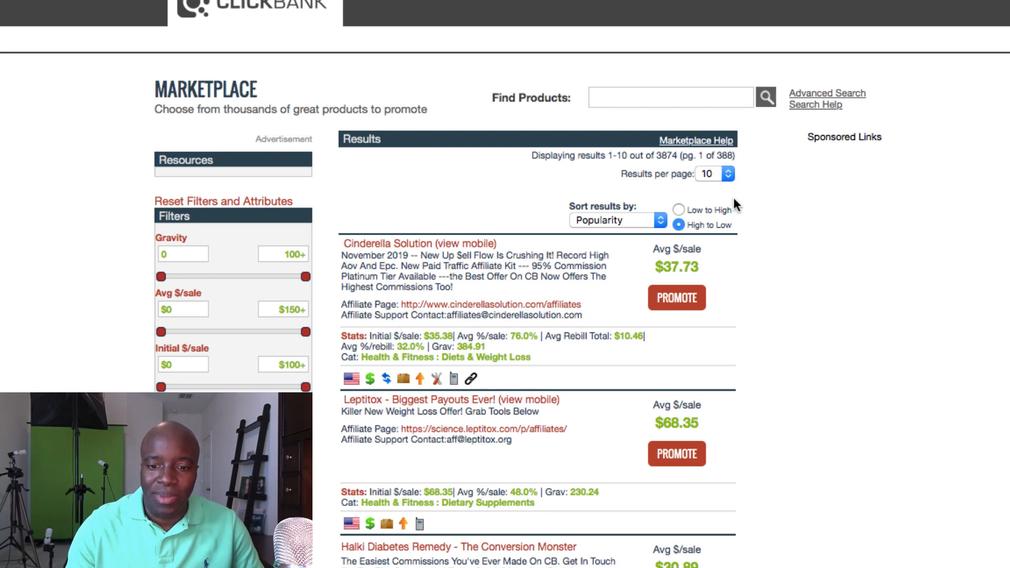
- Browse the marketplace's popular offers and examine the gravity score in the Tedswoodworking listing
scroll(602, 343, down, 2)
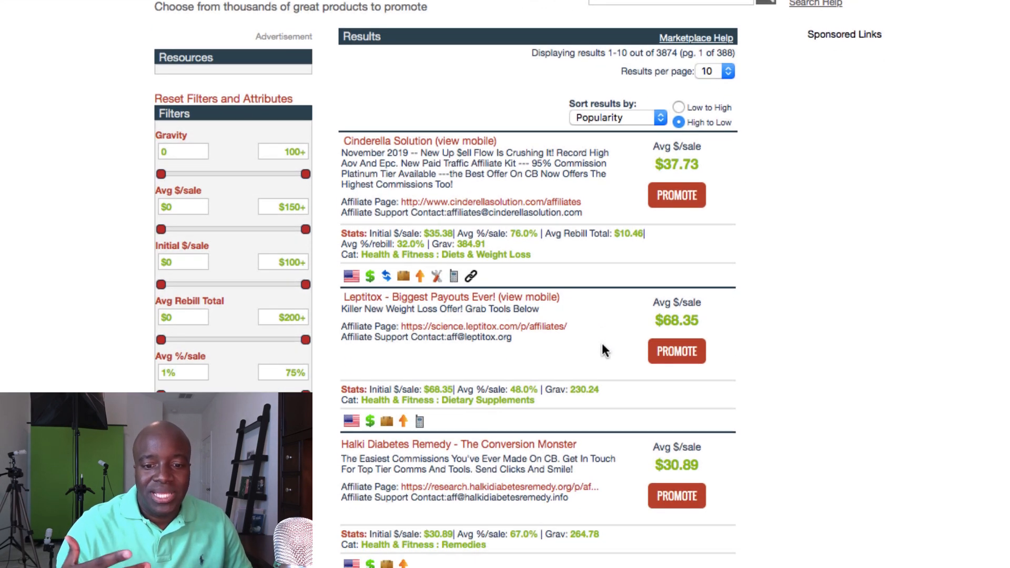
scroll(603, 346, down, 5)
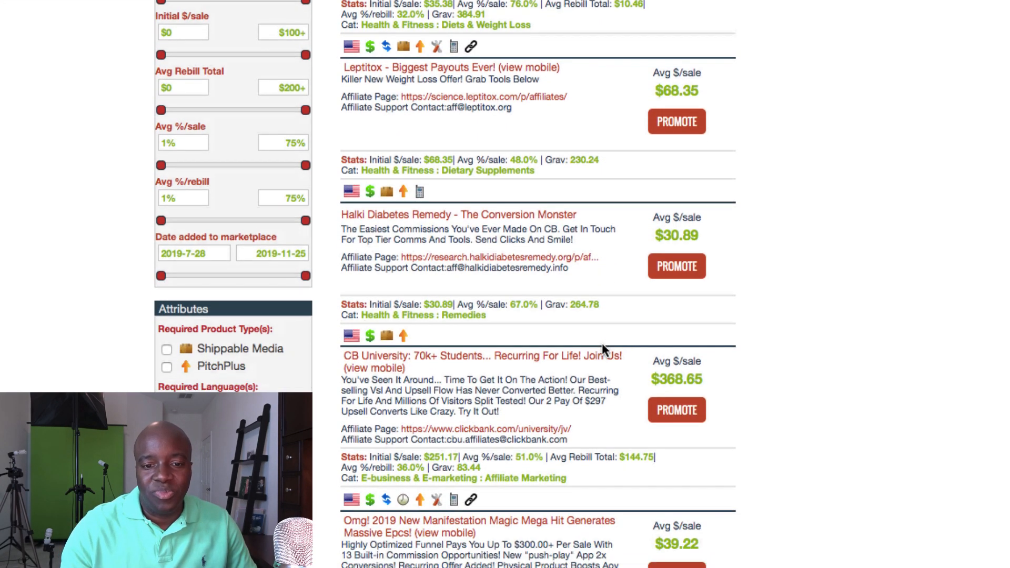
scroll(602, 348, down, 2)
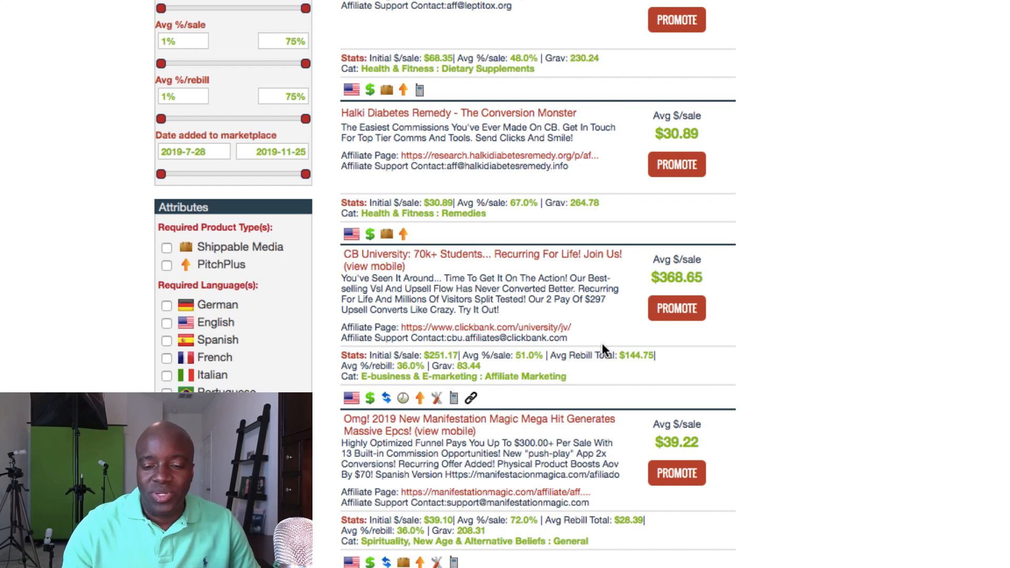
scroll(603, 349, down, 6)
scroll(603, 349, down, 8)
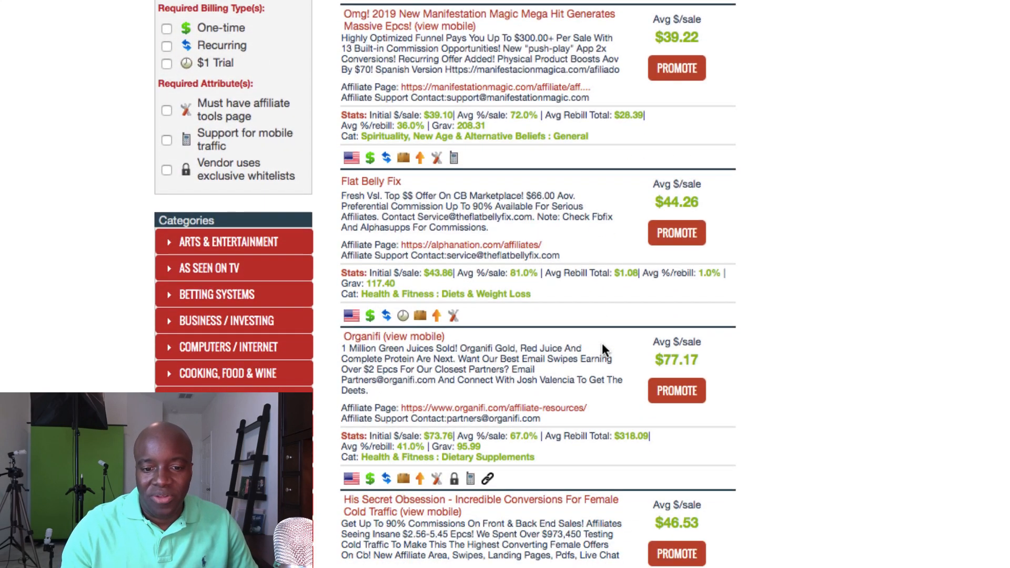
scroll(603, 348, down, 1)
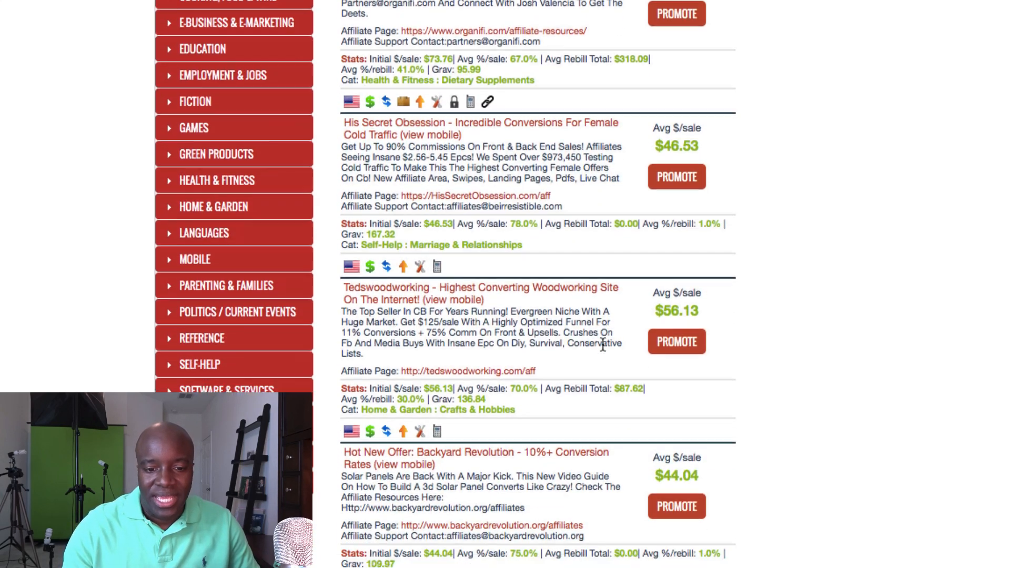
scroll(603, 345, down, 1)
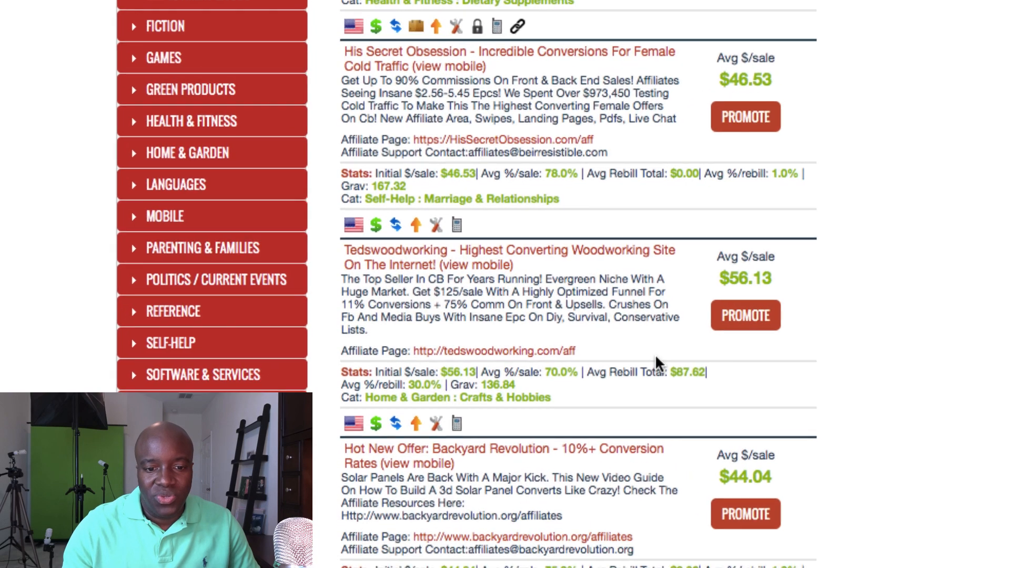
scroll(602, 345, up, 1)
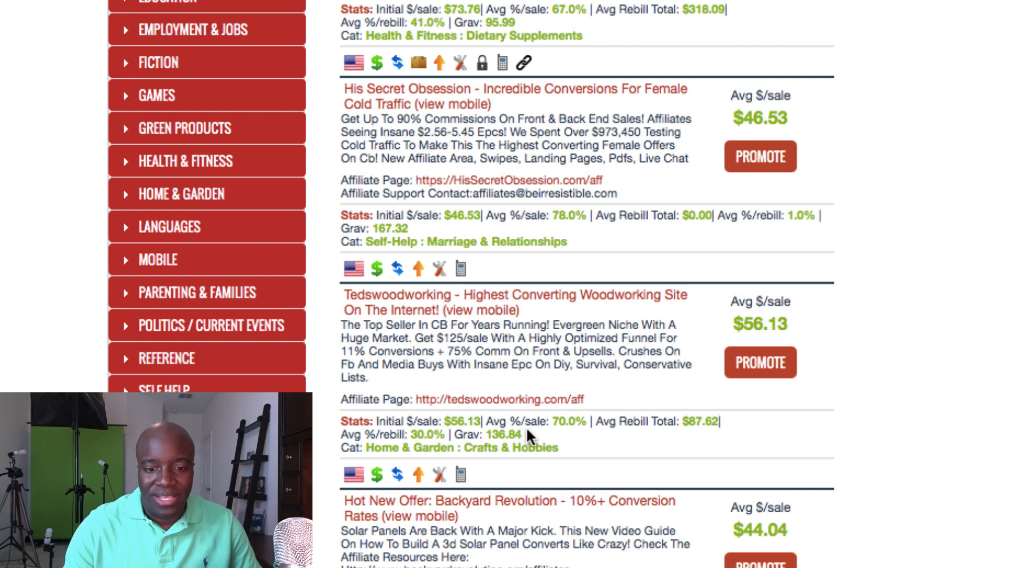
drag(527, 434, 480, 435)
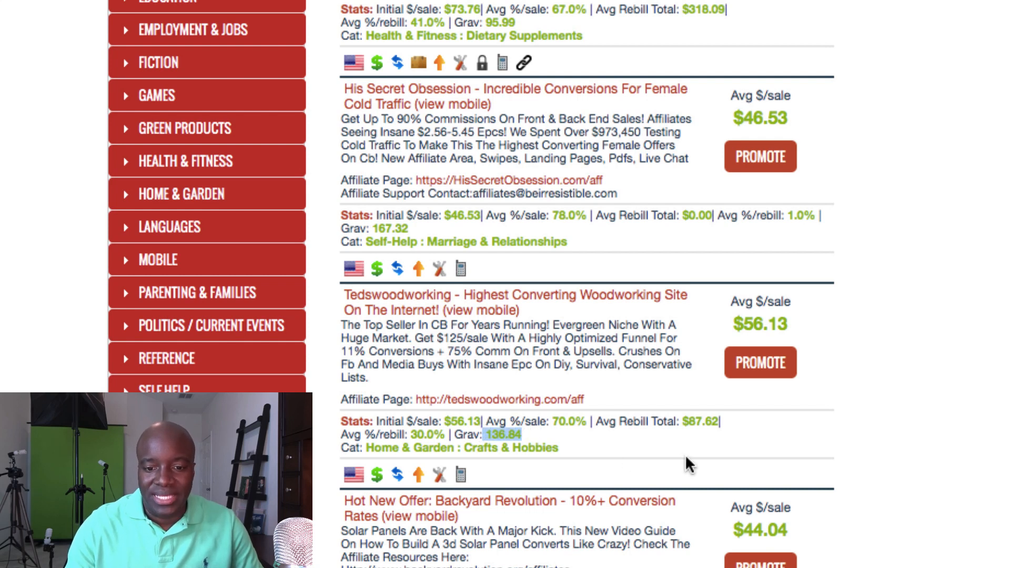
click(699, 447)
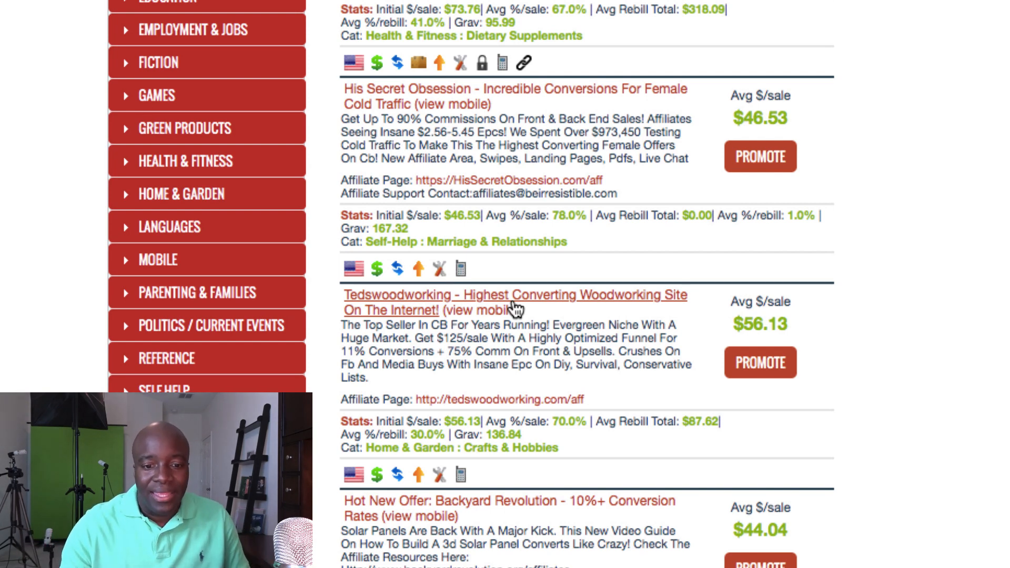
- Open the Tedswoodworking affiliate page and review its commission figures, upsell funnel and reasons to promote
click(423, 400)
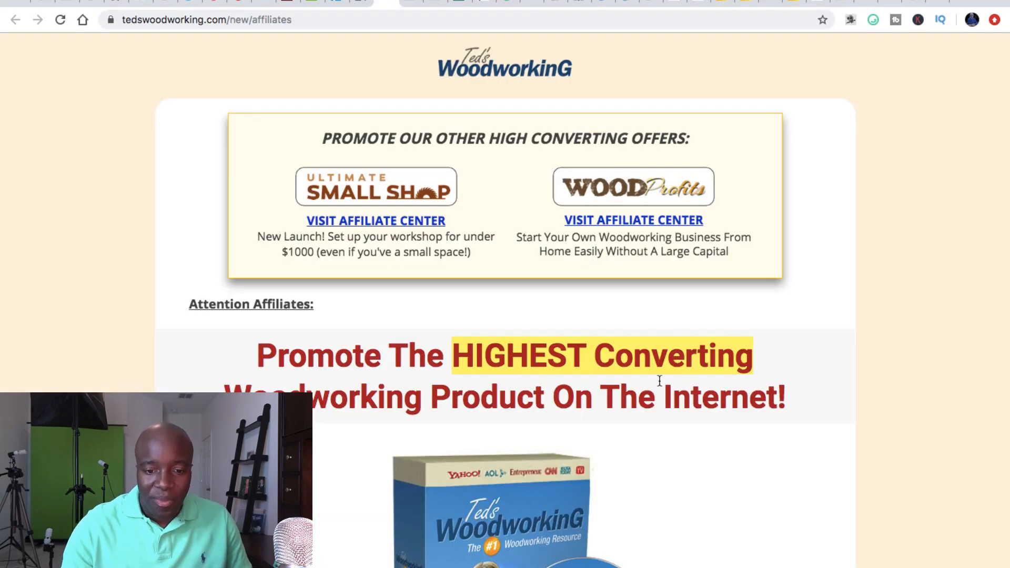
scroll(660, 384, down, 7)
scroll(660, 385, down, 7)
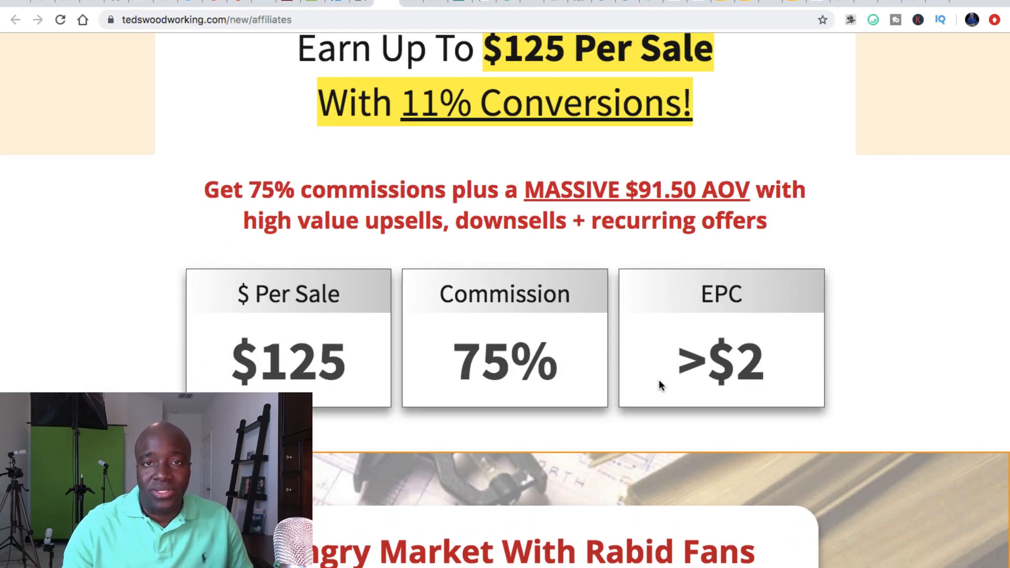
scroll(660, 385, down, 20)
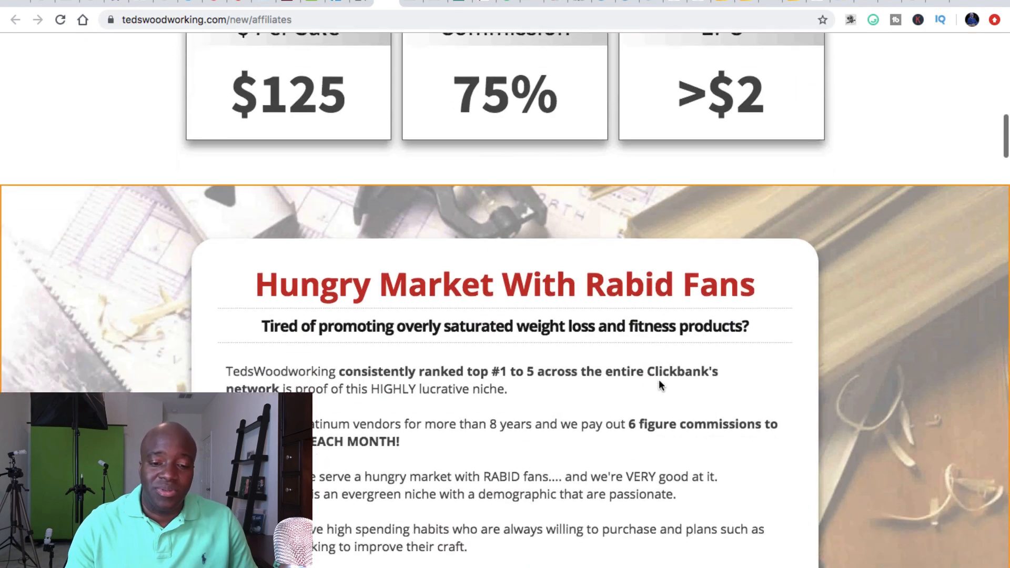
scroll(659, 384, down, 13)
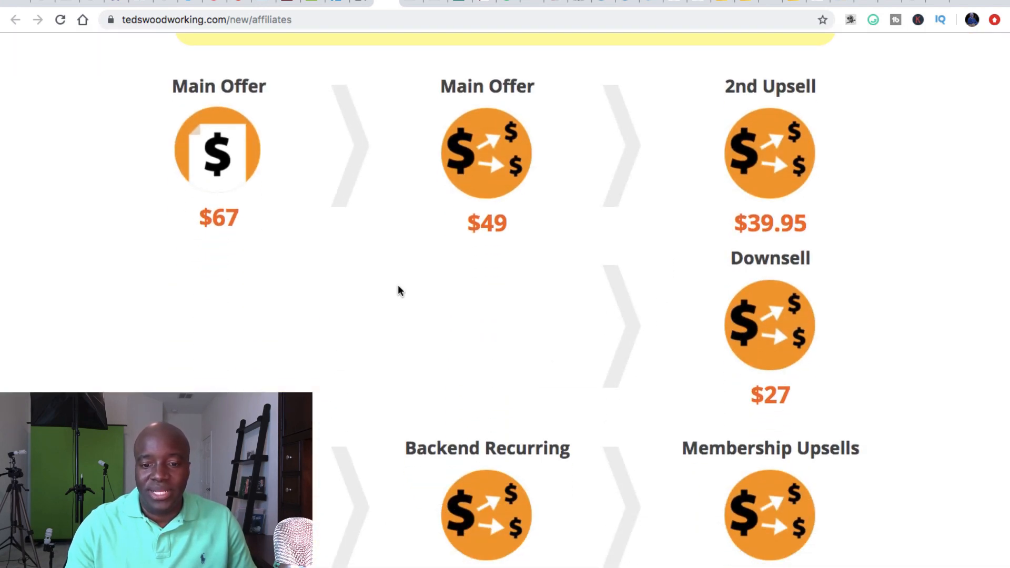
scroll(504, 465, down, 13)
scroll(504, 466, down, 20)
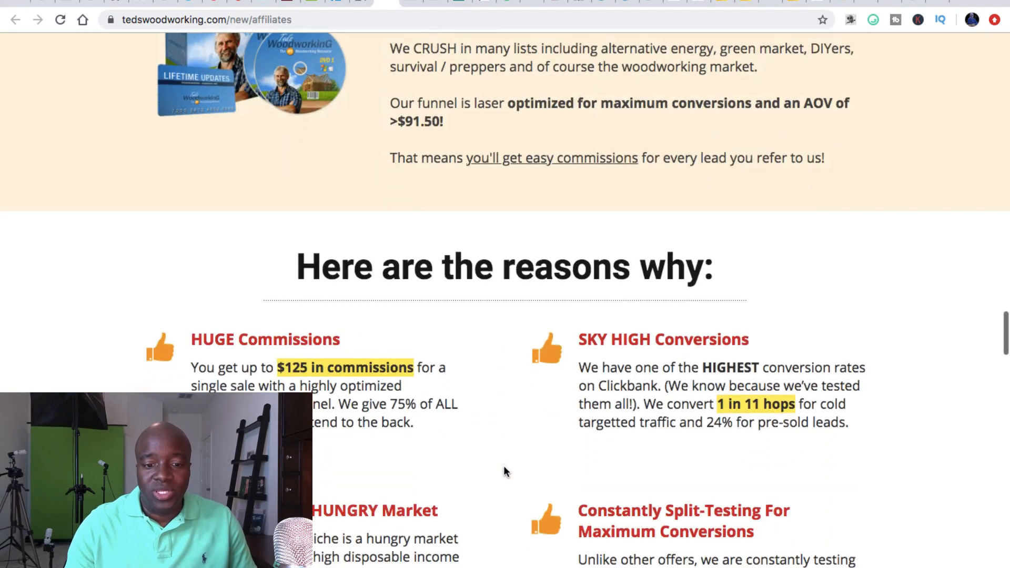
scroll(503, 466, down, 7)
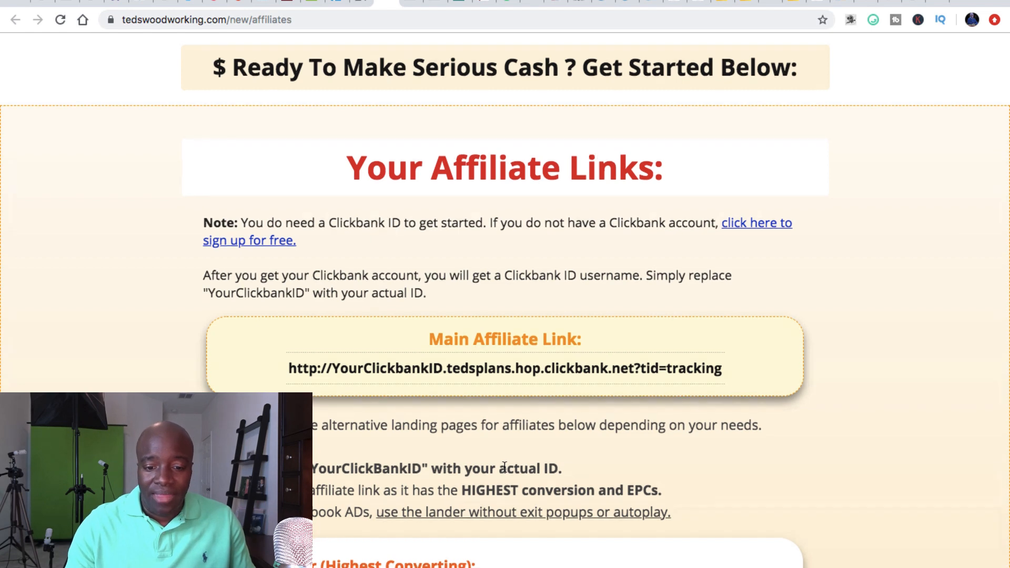
- Examine the main affiliate link and the alternative landing page links offered to Tedswoodworking affiliates
scroll(503, 466, down, 2)
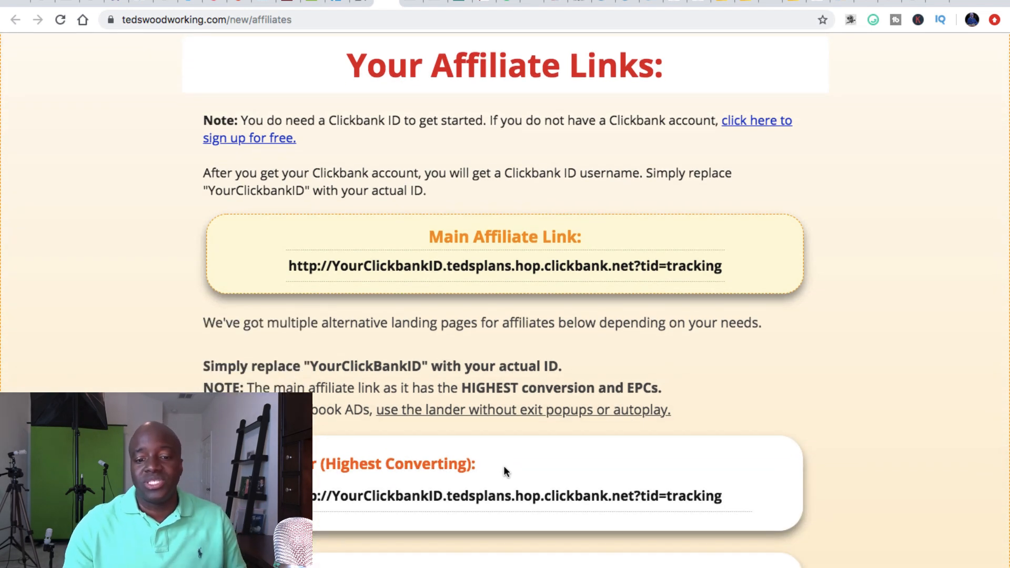
scroll(503, 466, down, 9)
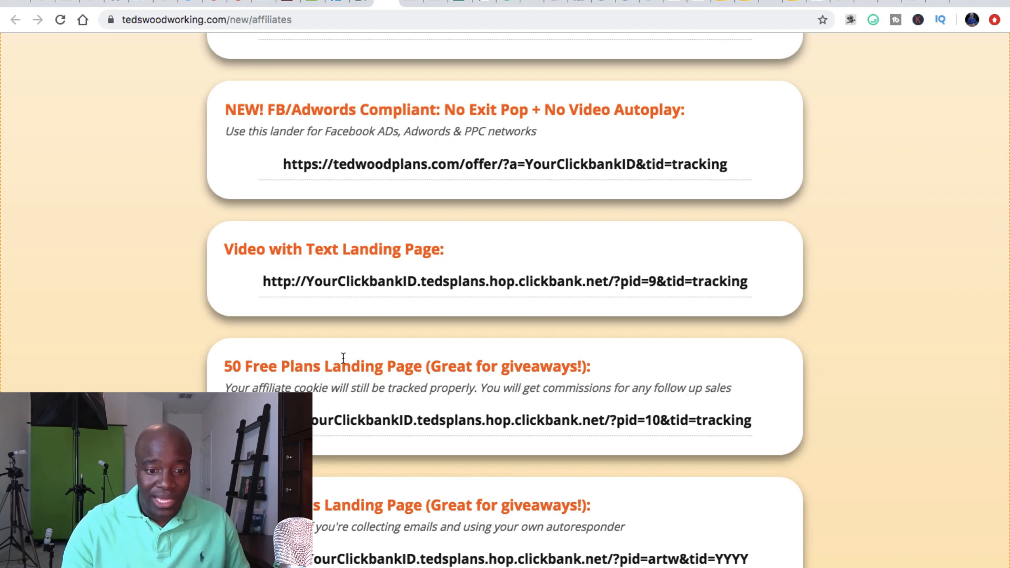
scroll(343, 358, down, 5)
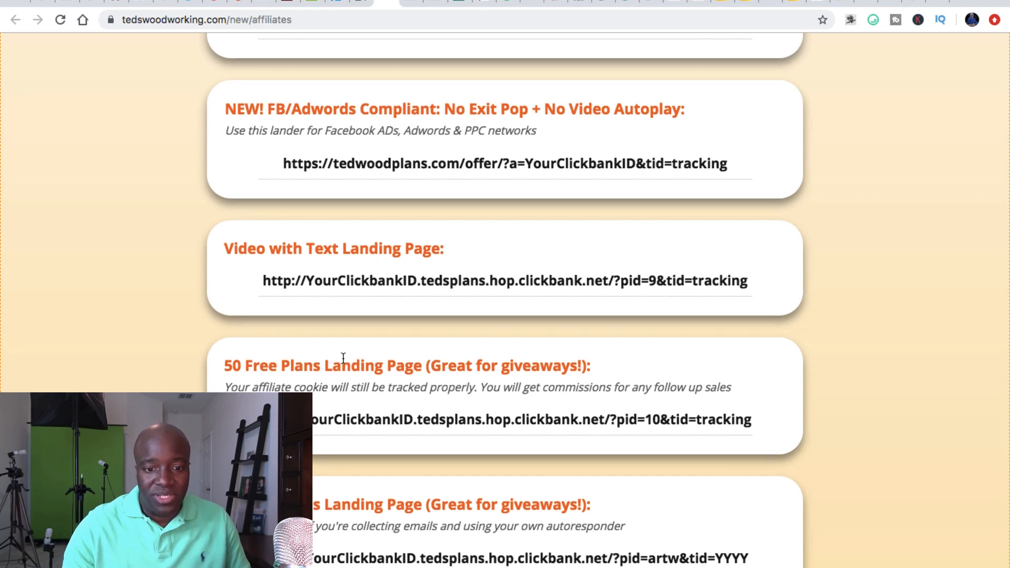
scroll(342, 358, down, 2)
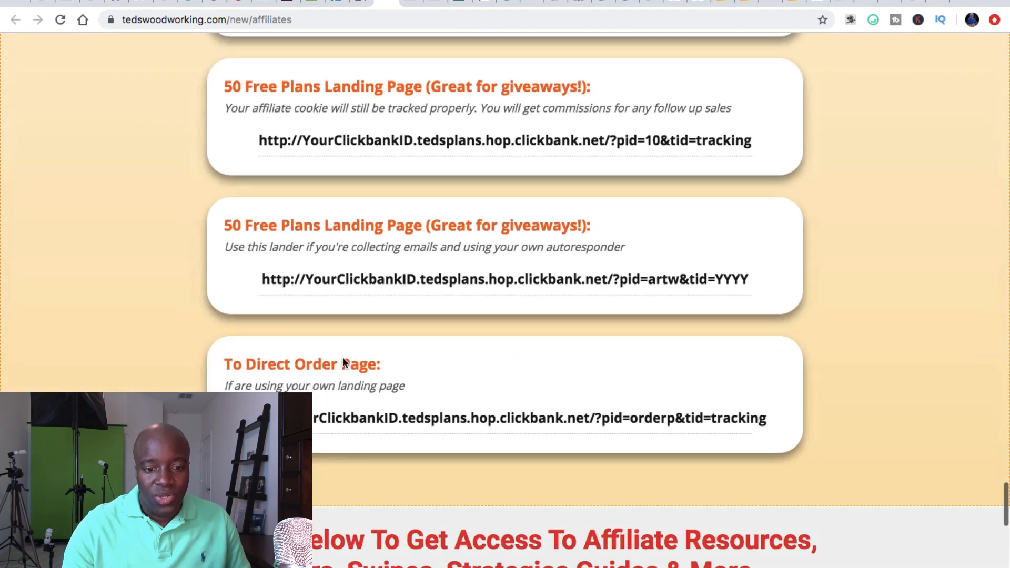
scroll(342, 358, up, 2)
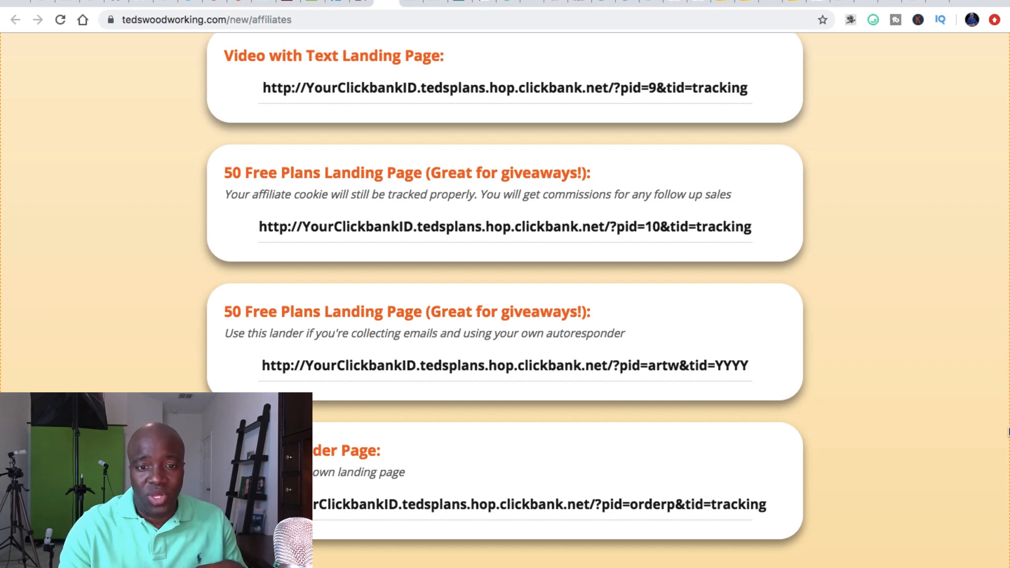
- Switch to Bing and search for "woodworking bookshelf plans"
click(459, 1)
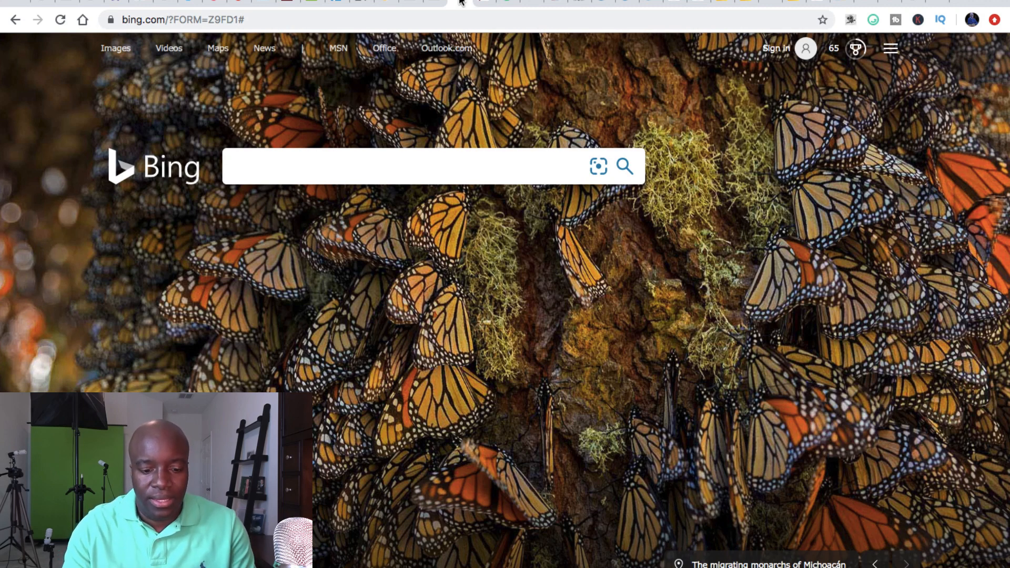
text(wood)
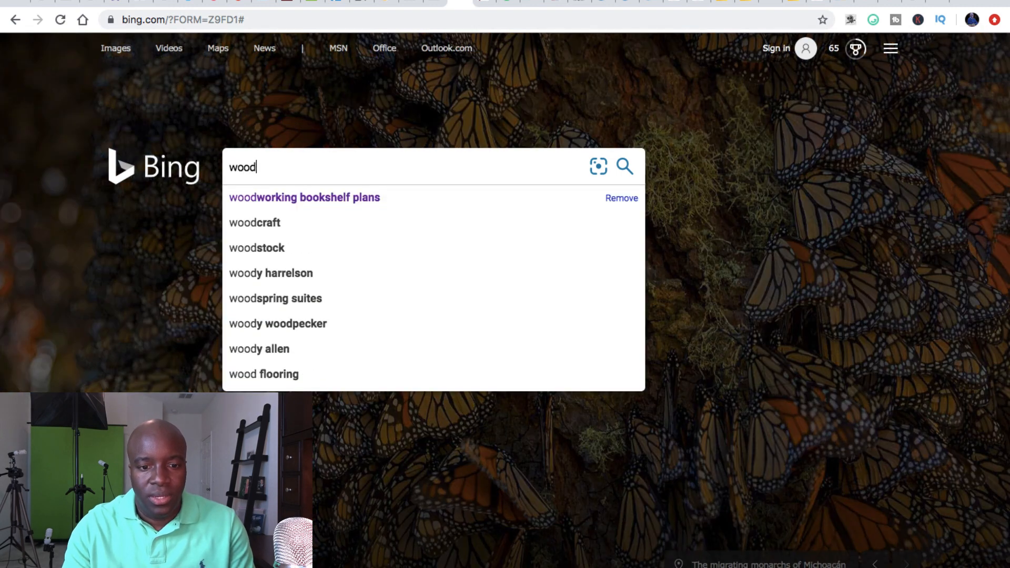
key(Down)
key(Return)
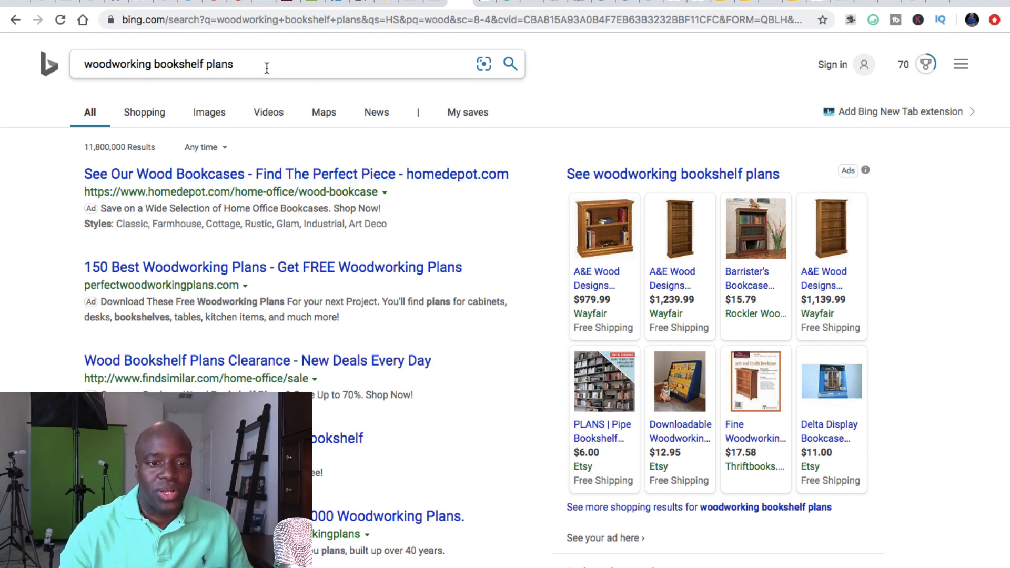
- Examine the paid ads and organic listings throughout the Bing results for woodworking bookshelf plans
drag(263, 64, 79, 68)
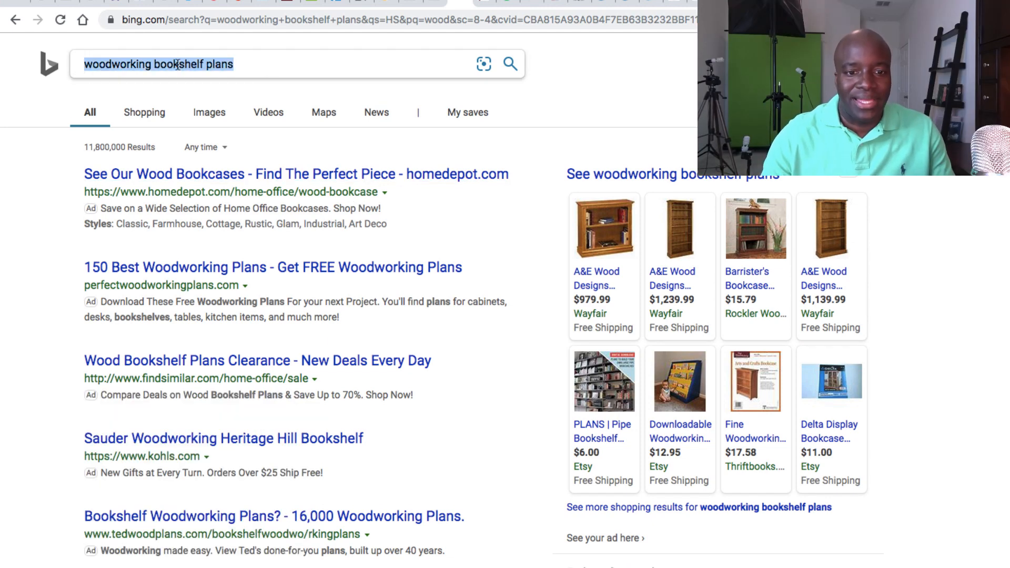
click(303, 65)
click(53, 211)
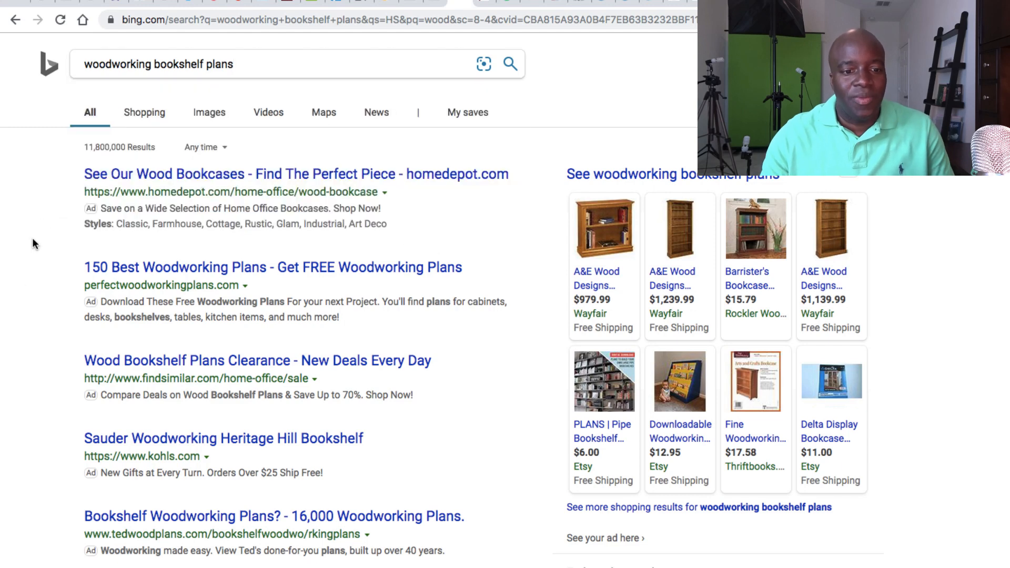
scroll(29, 320, down, 1)
scroll(29, 319, up, 1)
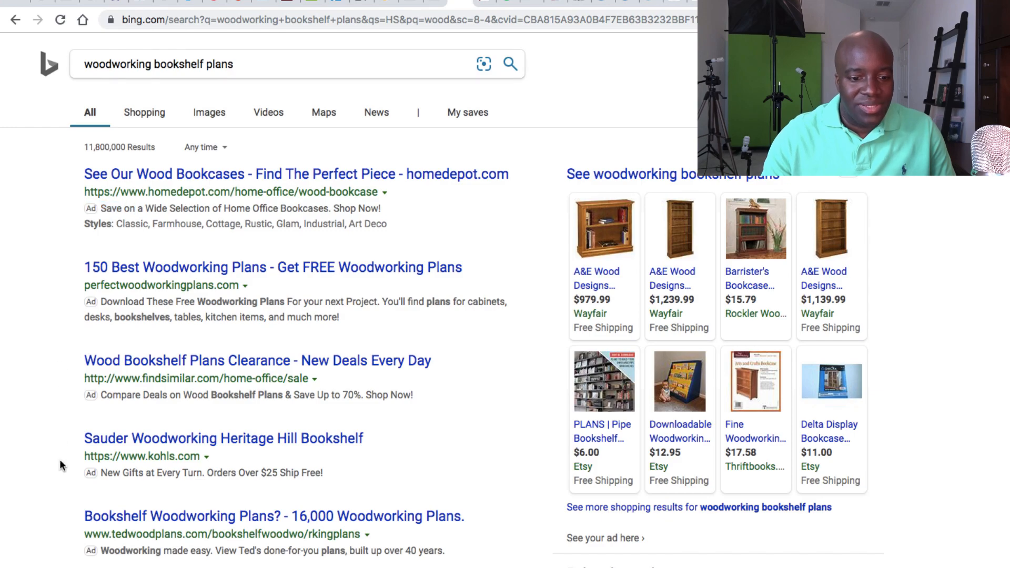
scroll(62, 550, down, 15)
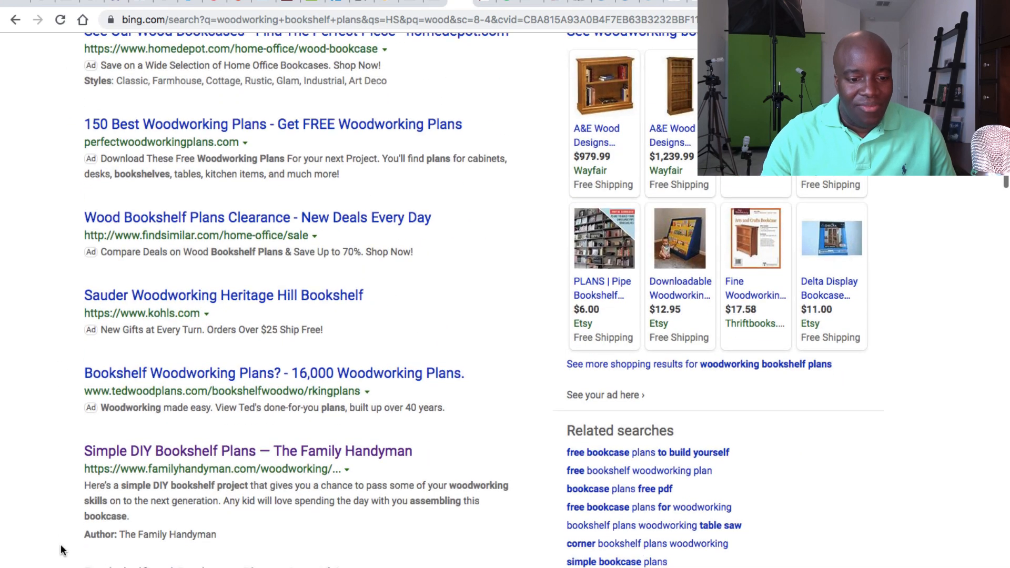
scroll(61, 550, down, 15)
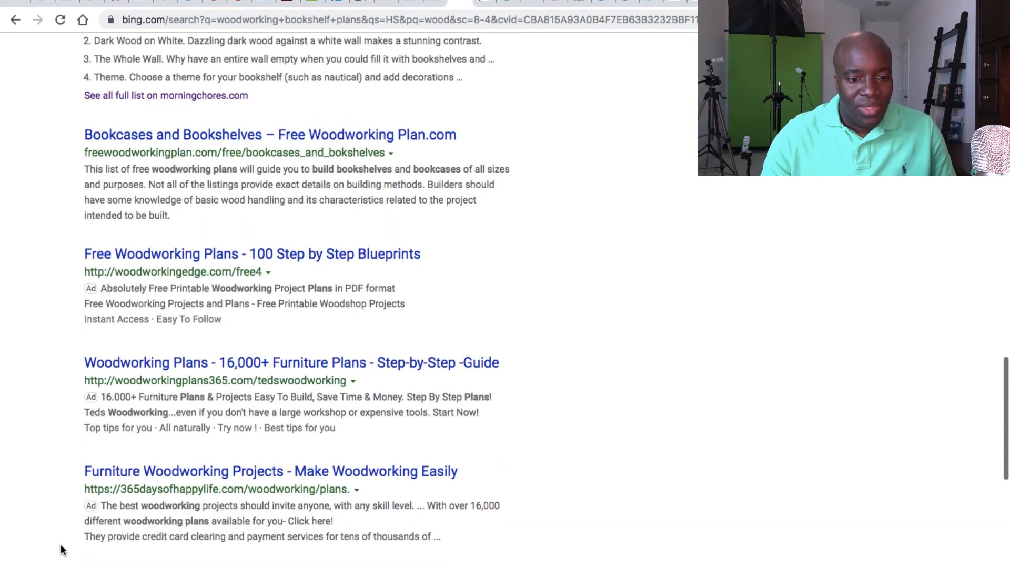
scroll(61, 550, up, 4)
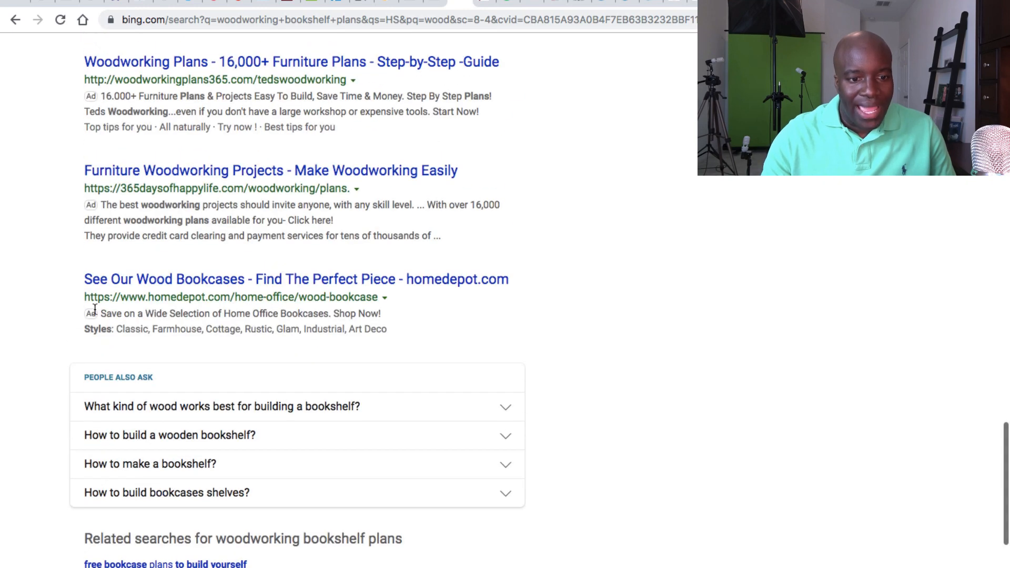
scroll(95, 113, up, 6)
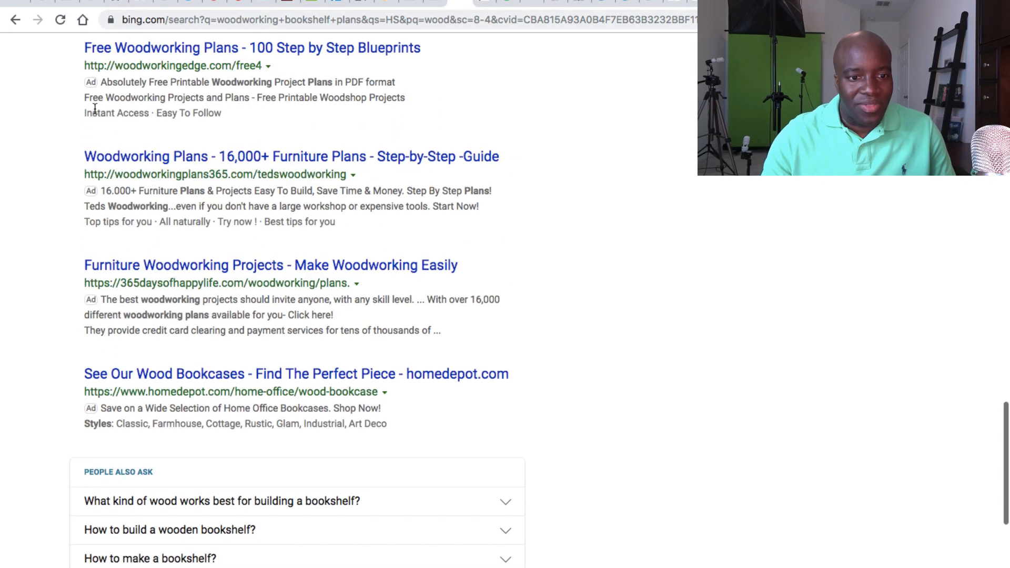
scroll(96, 113, up, 20)
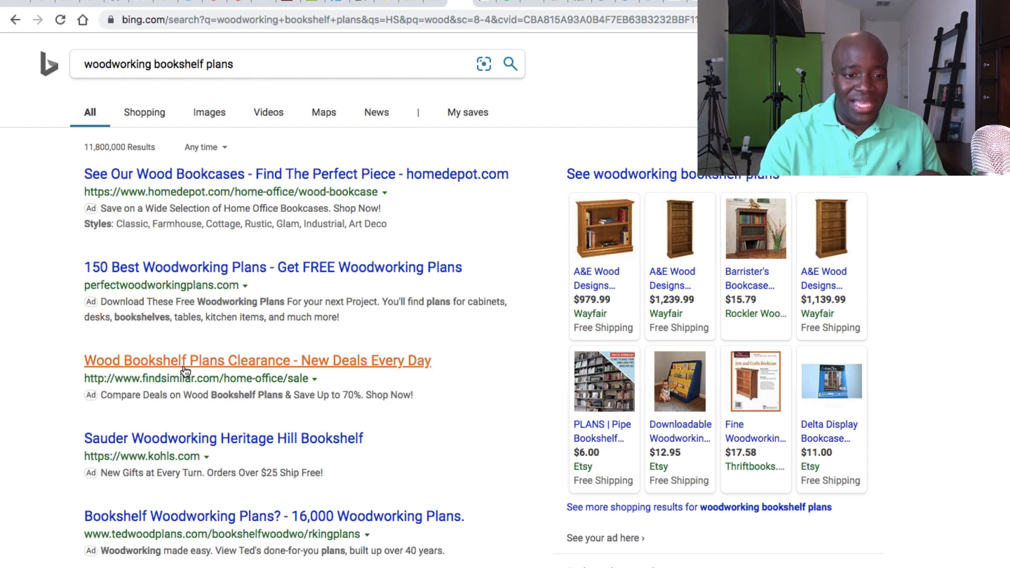
scroll(184, 368, down, 2)
scroll(185, 371, up, 2)
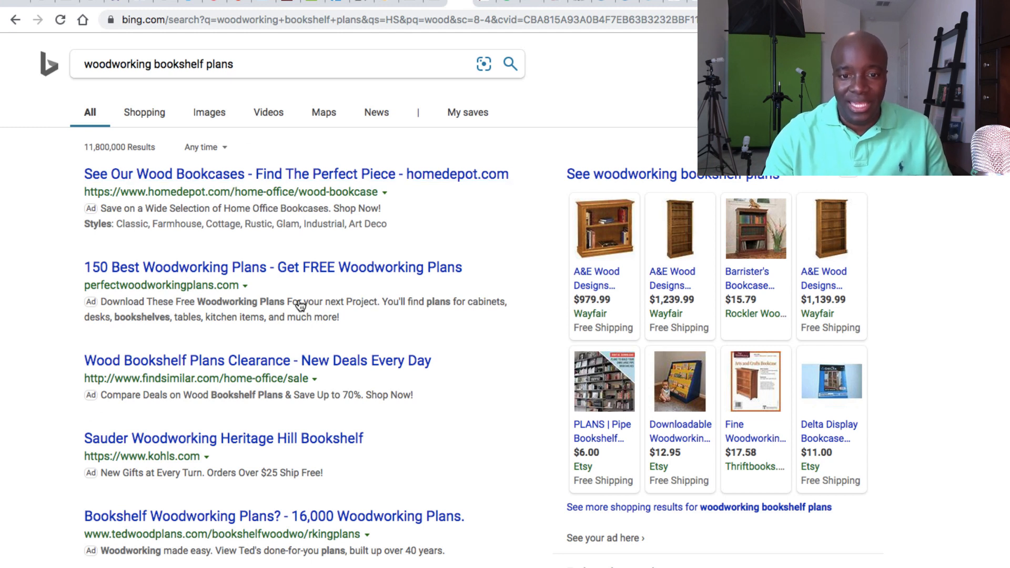
- Switch to ClickFunnels and apply the Blog Post Style template from the Misc templates to the funnel's Optin step
click(414, 3)
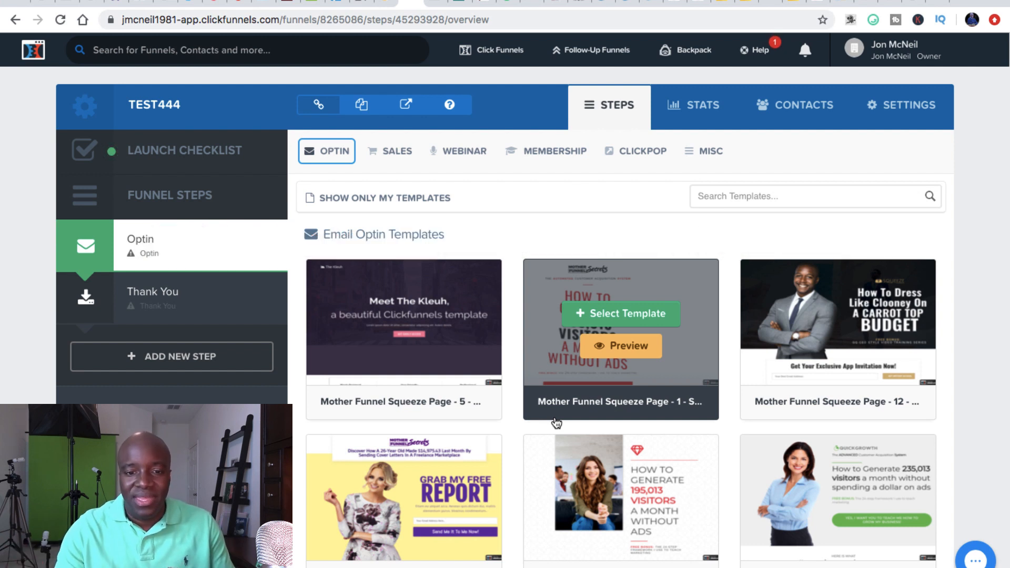
mouse_move(500, 58)
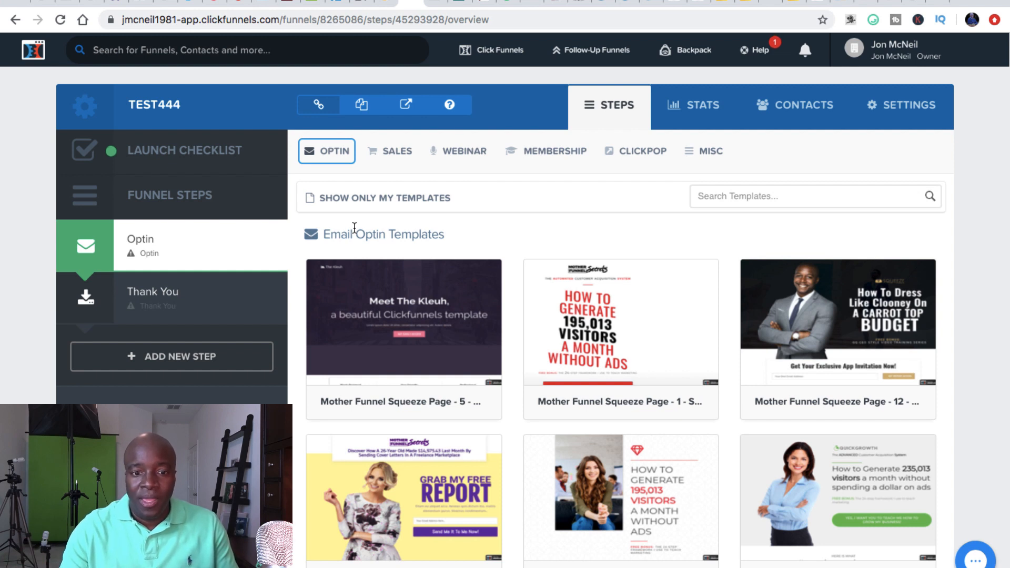
mouse_move(421, 151)
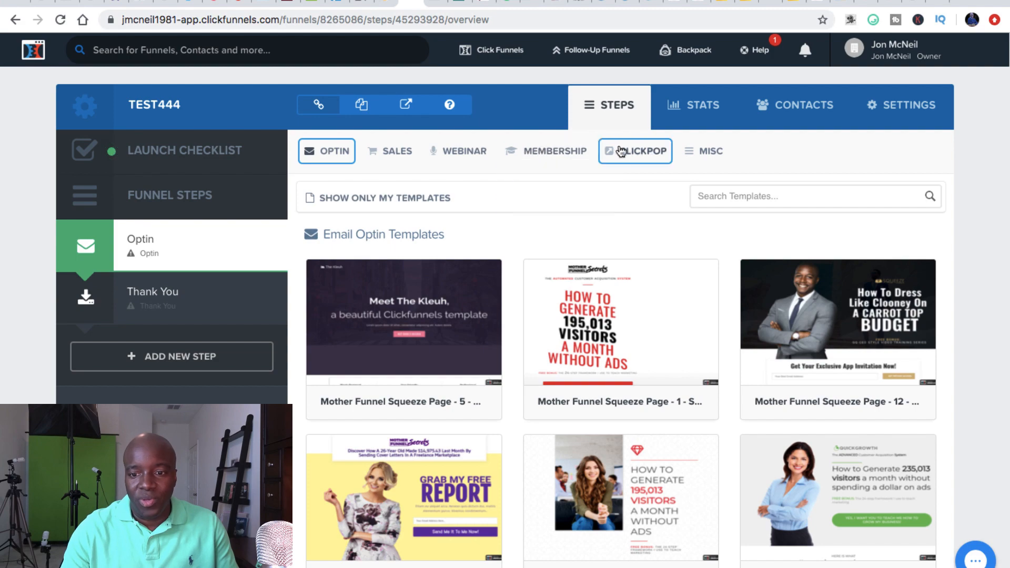
click(707, 155)
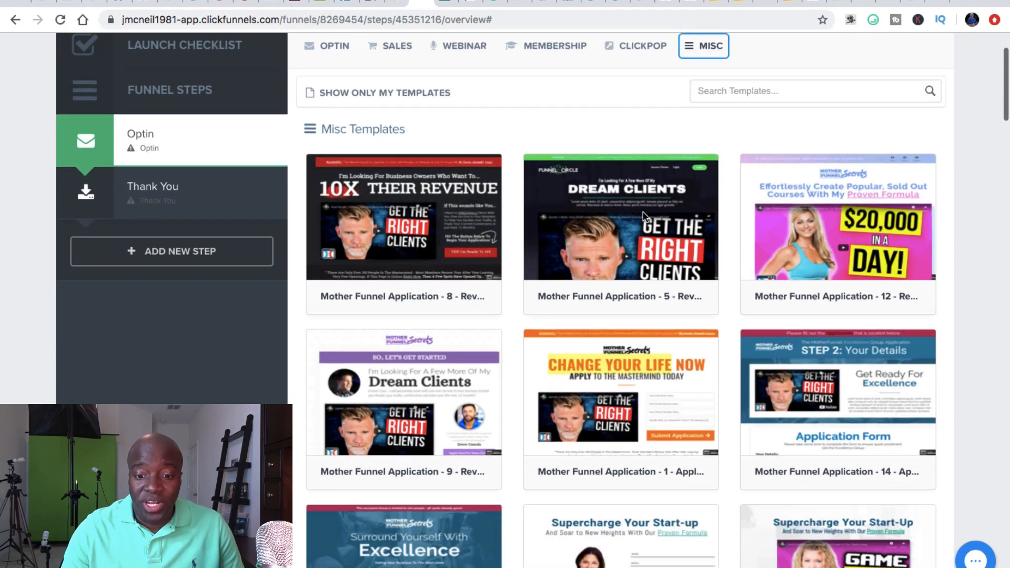
scroll(642, 224, down, 10)
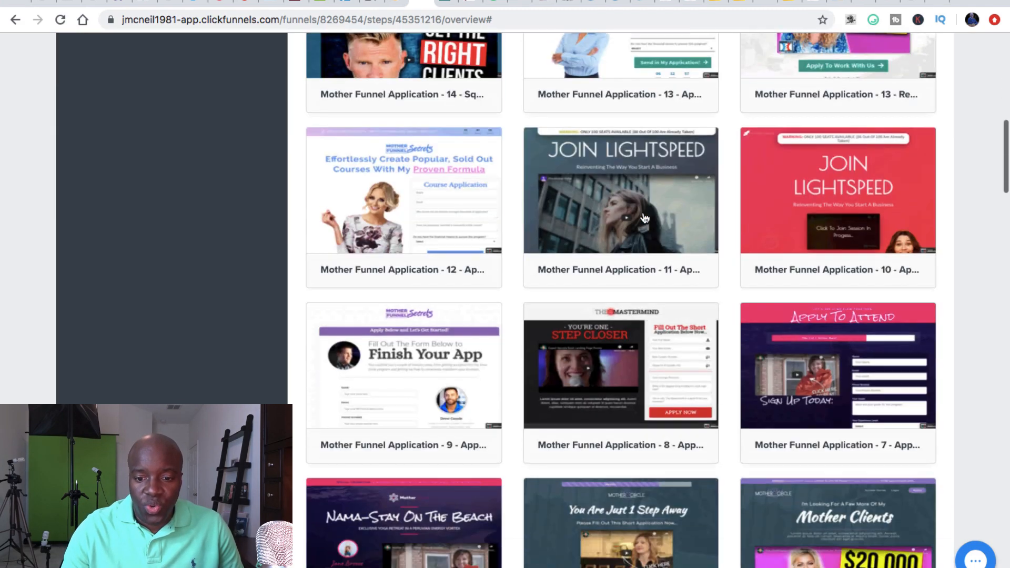
scroll(645, 217, down, 20)
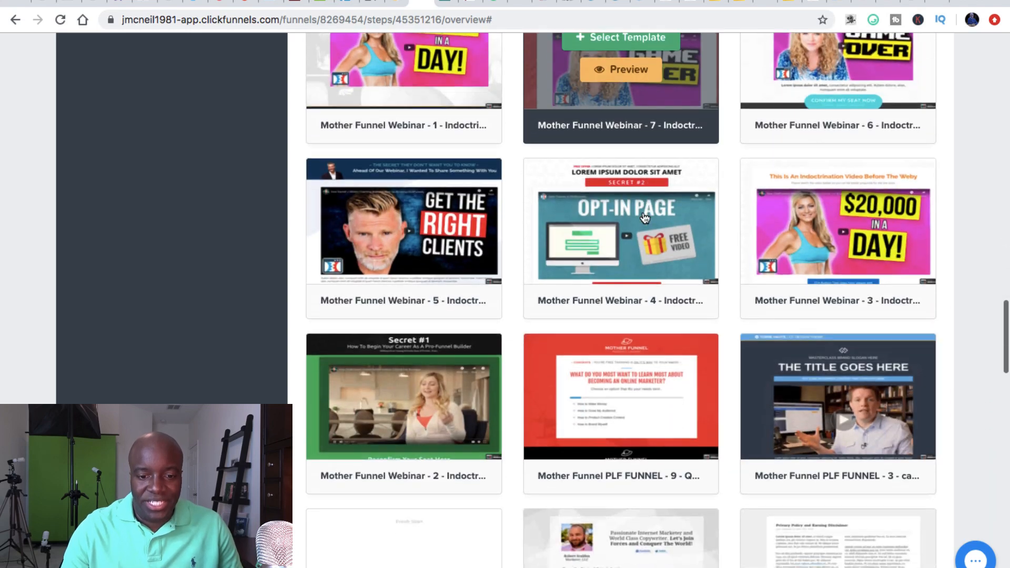
scroll(645, 218, down, 12)
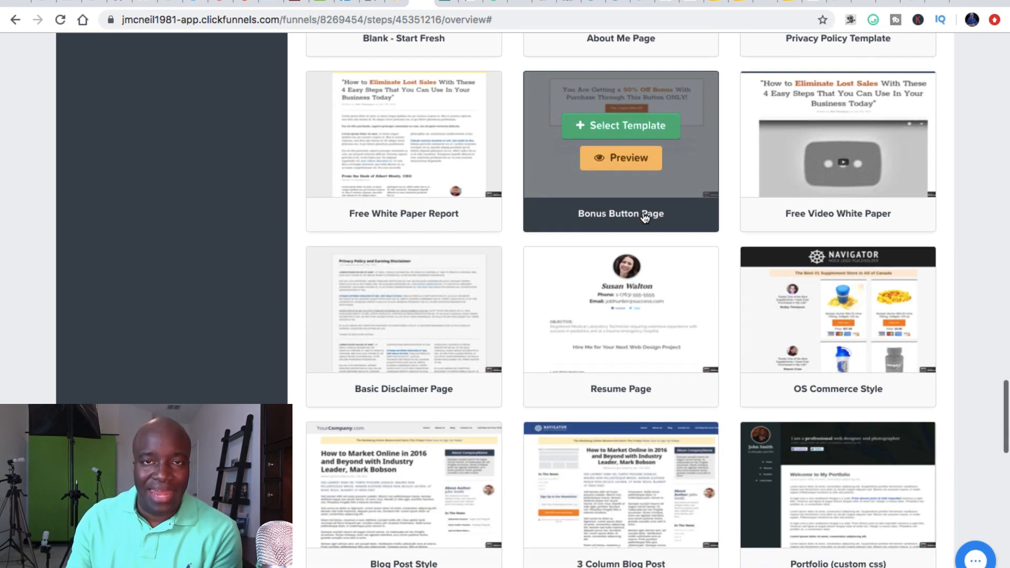
scroll(645, 218, down, 3)
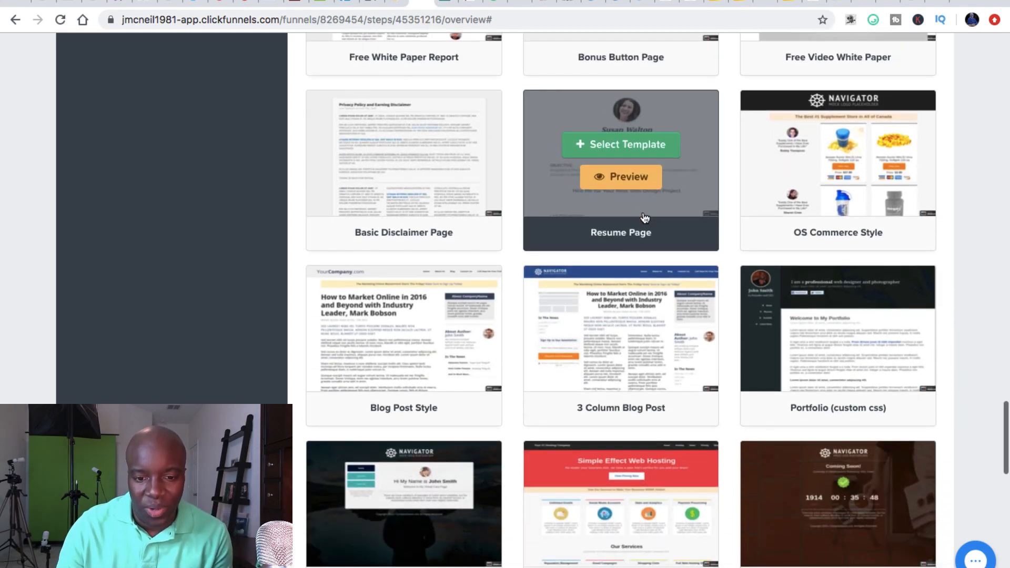
scroll(645, 218, down, 1)
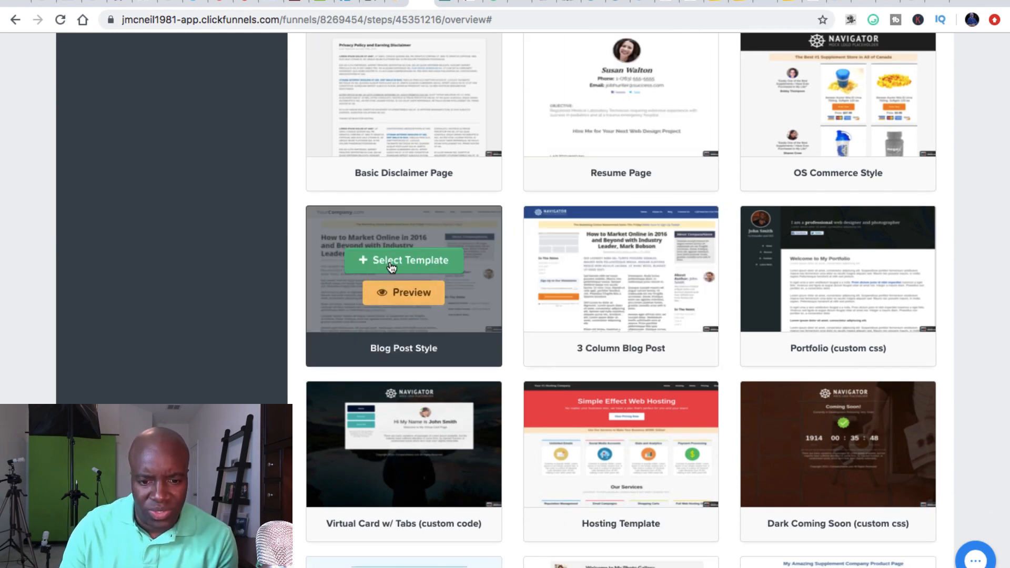
click(391, 266)
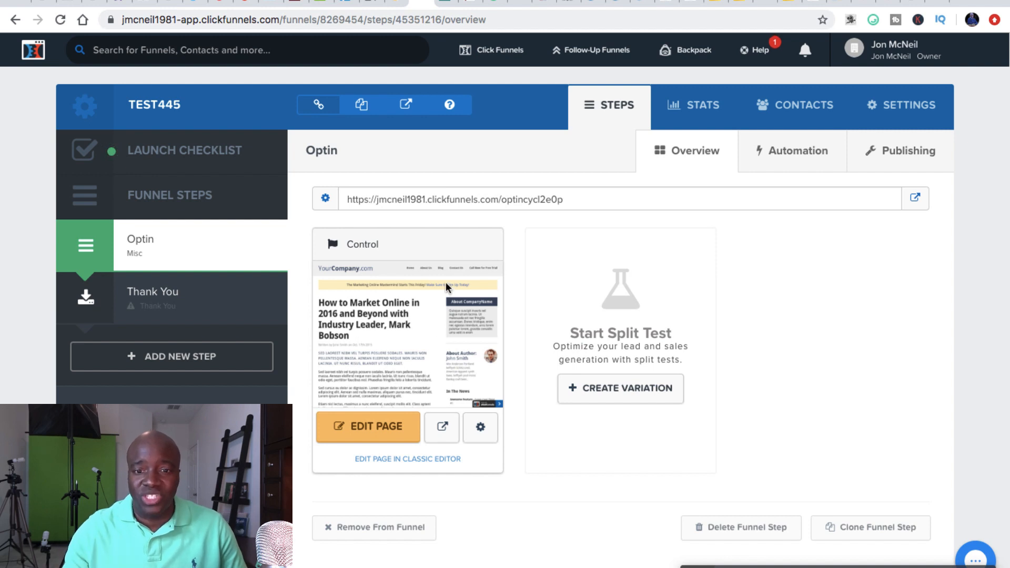
- Switch to the EzineArticles page on woodworking bookshelf plans and copy the article's full title
click(470, 2)
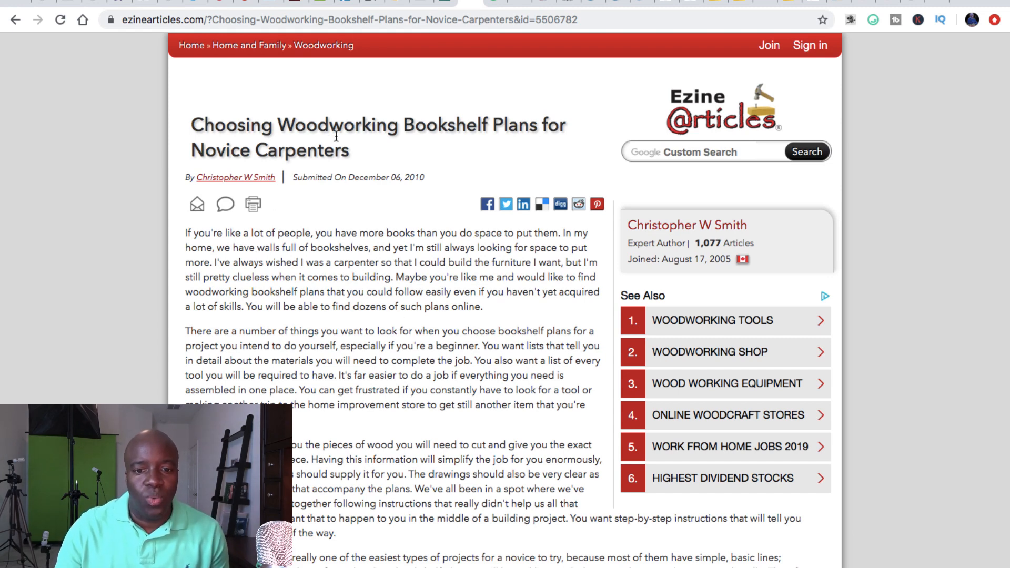
scroll(500, 133, down, 2)
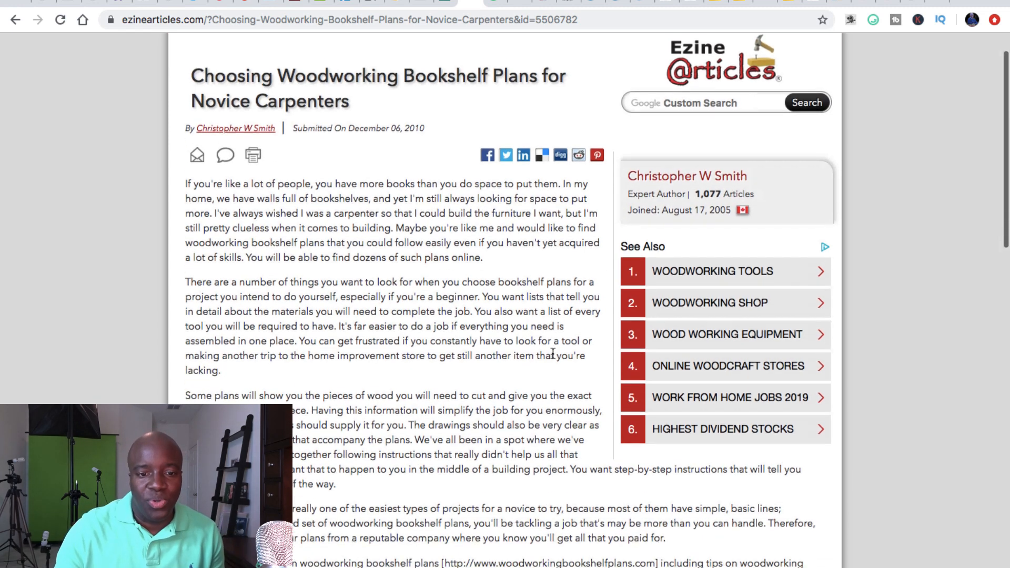
scroll(614, 354, up, 2)
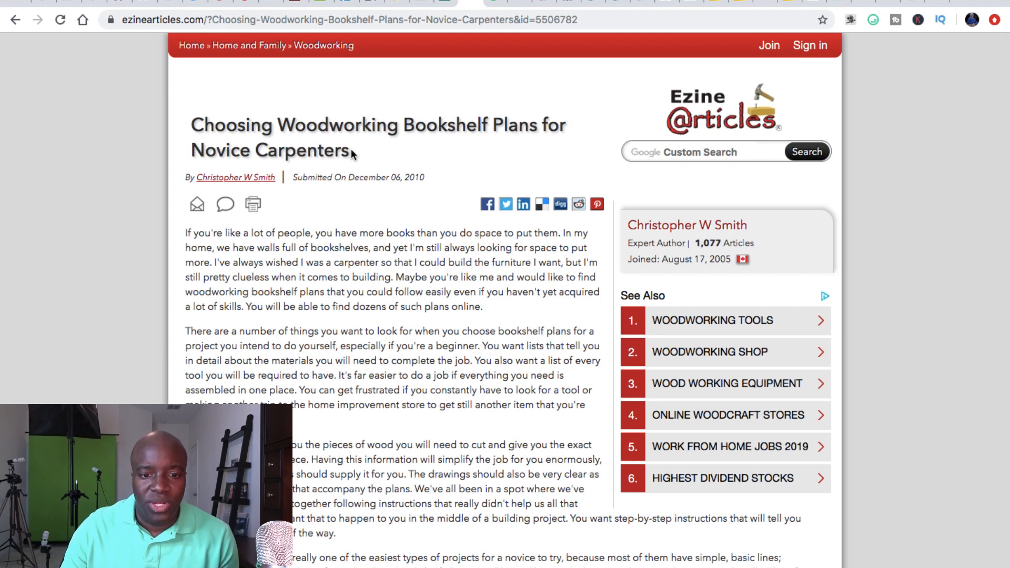
drag(352, 153, 194, 125)
key(super+c)
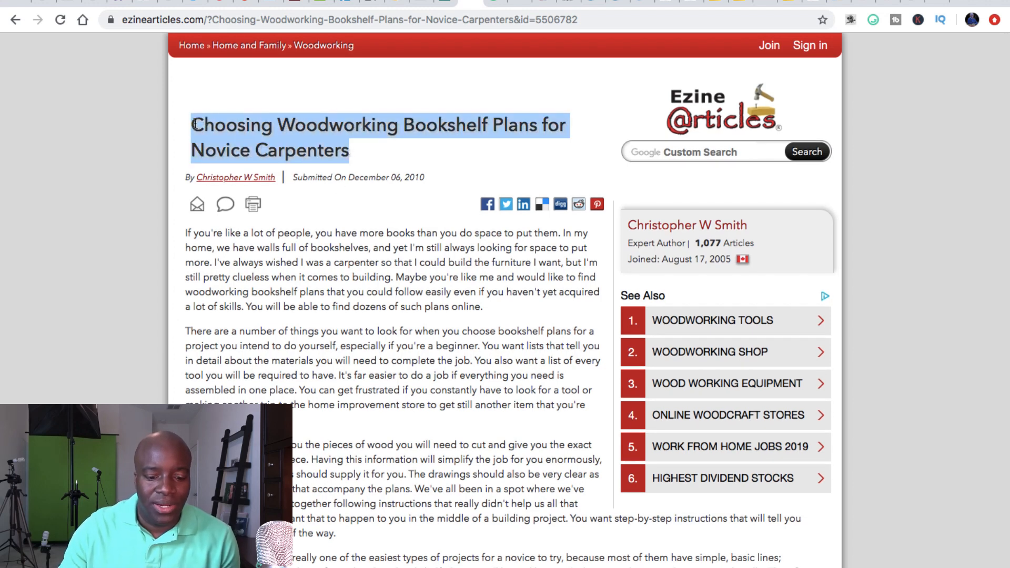
- Open the Optin page in the ClickFunnels editor and replace its headline with "Choosing Woodworking Bookshelf Plans for Novice Carpenters"
click(428, 4)
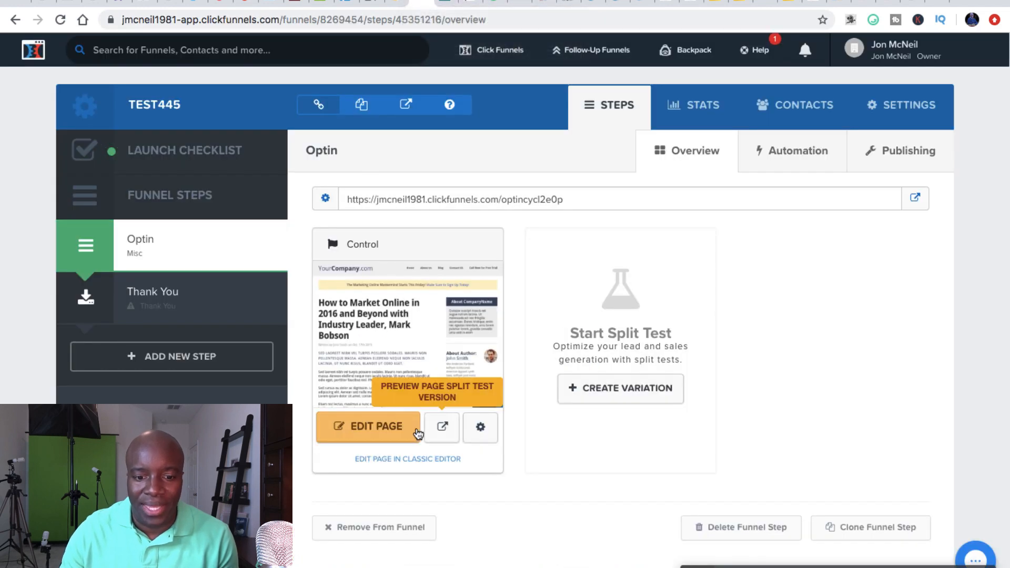
click(392, 427)
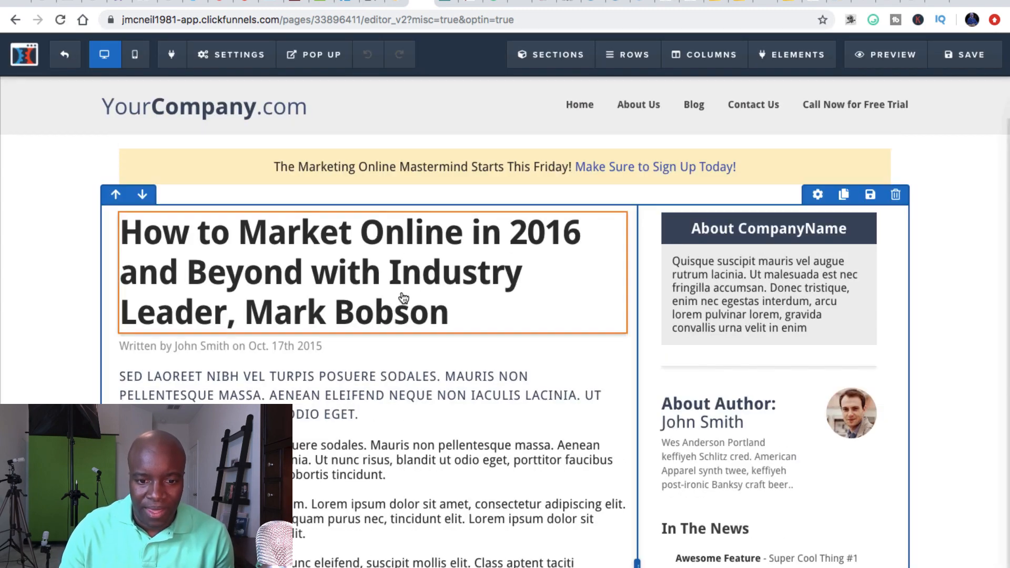
mouse_move(451, 314)
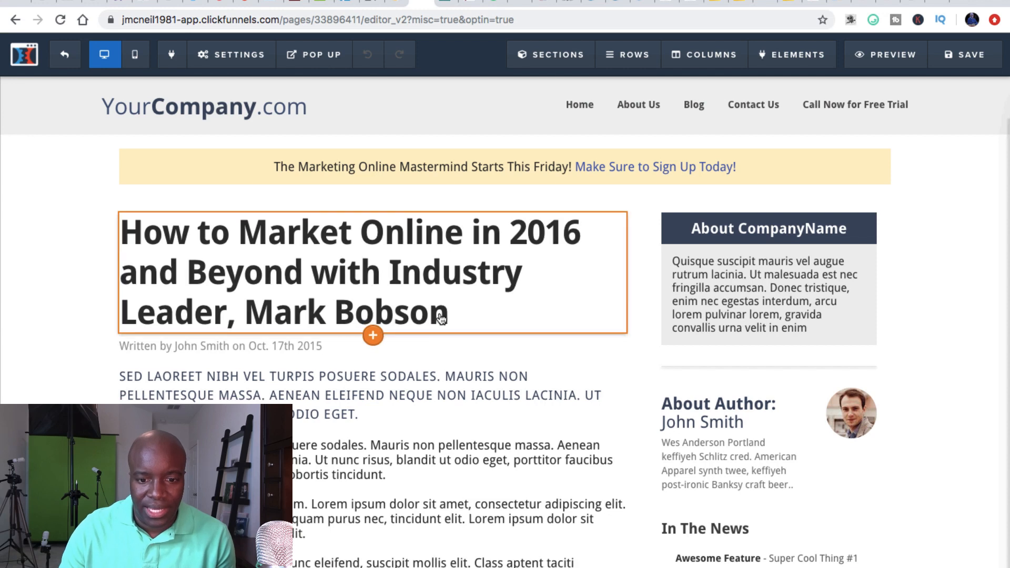
click(443, 315)
key(super+v)
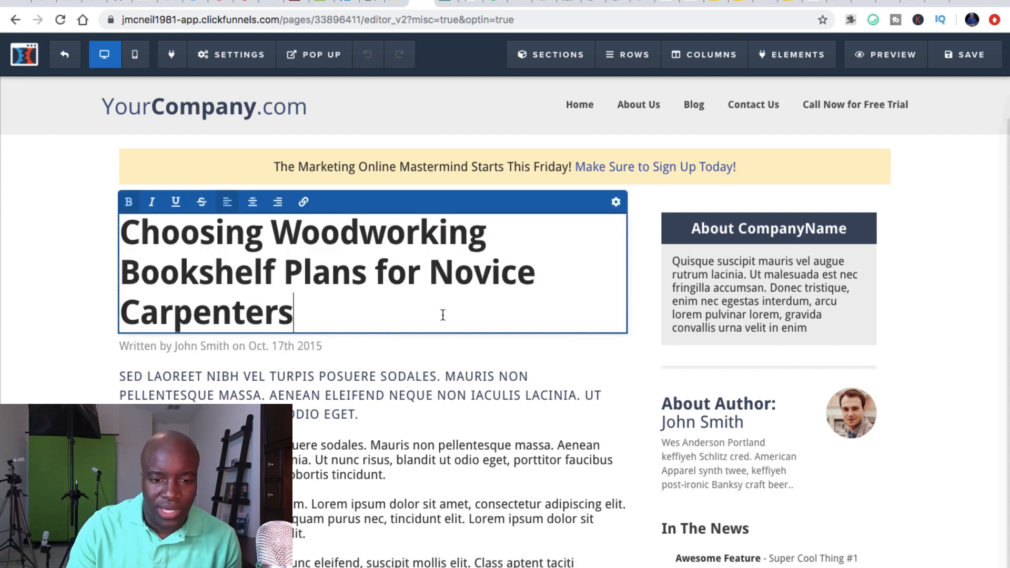
- Center the main headline of the Optin page
drag(321, 309, 121, 231)
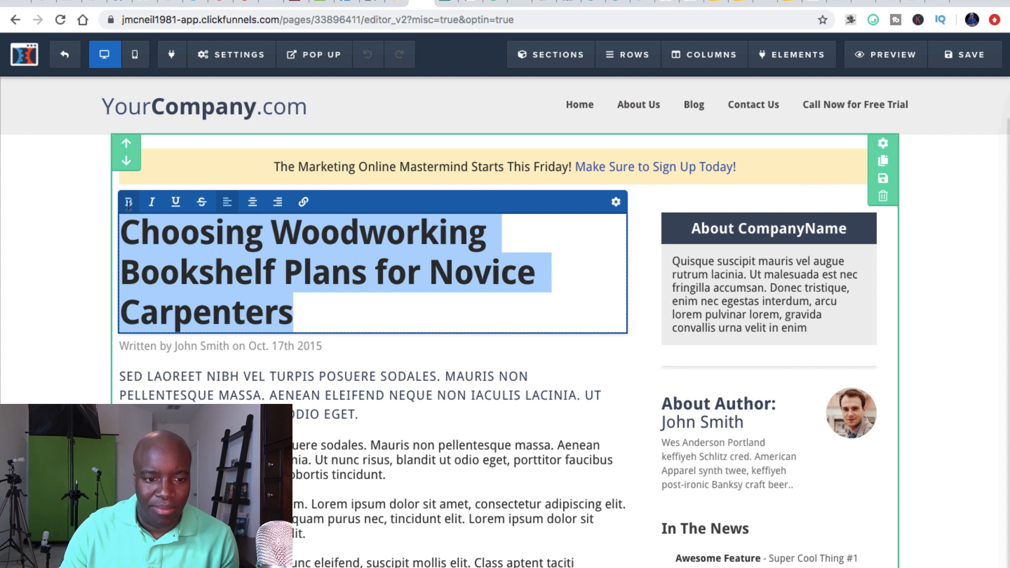
click(265, 224)
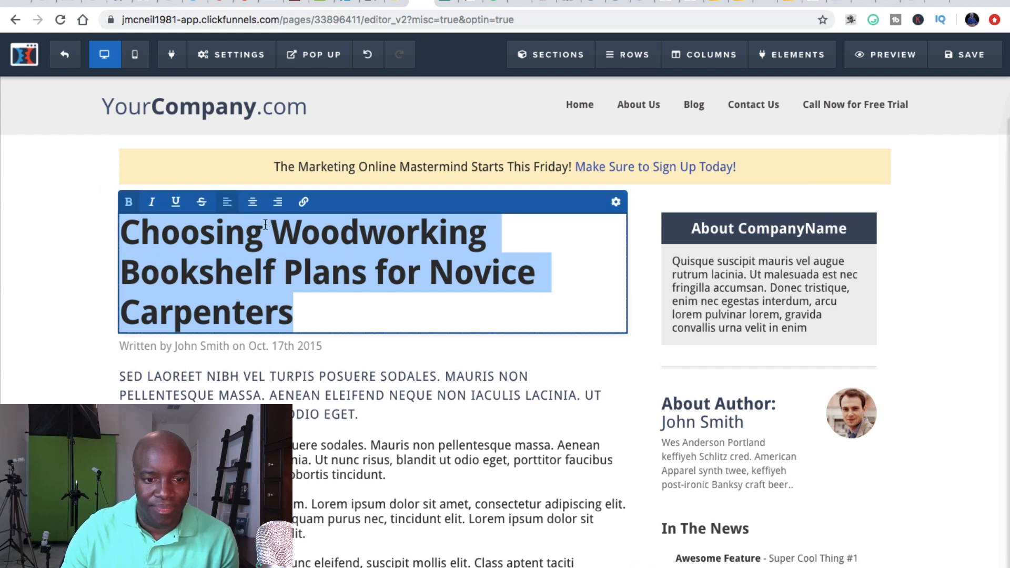
click(253, 202)
click(222, 316)
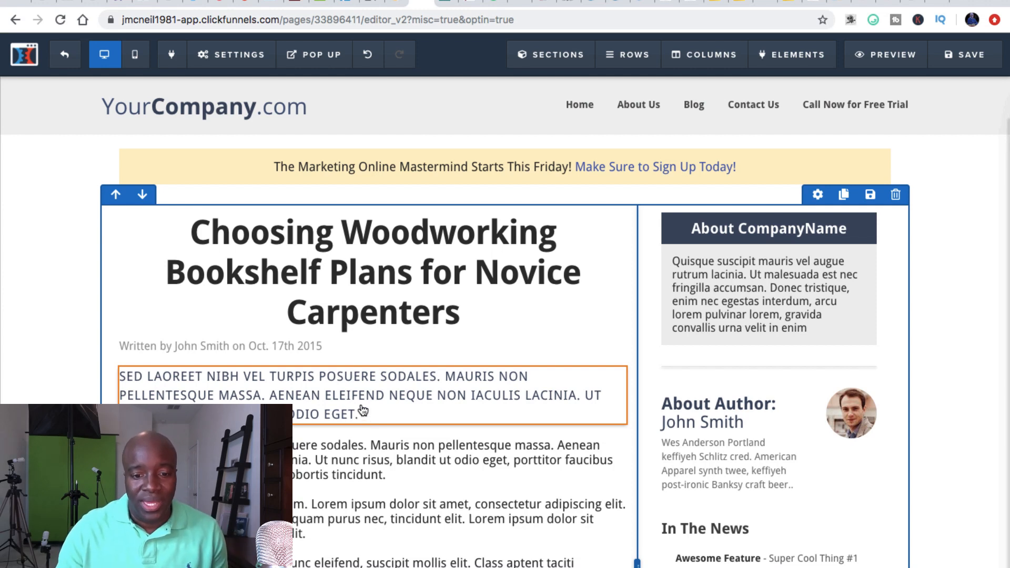
- Replace the placeholder subheading with "GET ACCESS TO 16,000 WOODWORKING PROJECTS AND PLANS HERE!"
triple_click(363, 411)
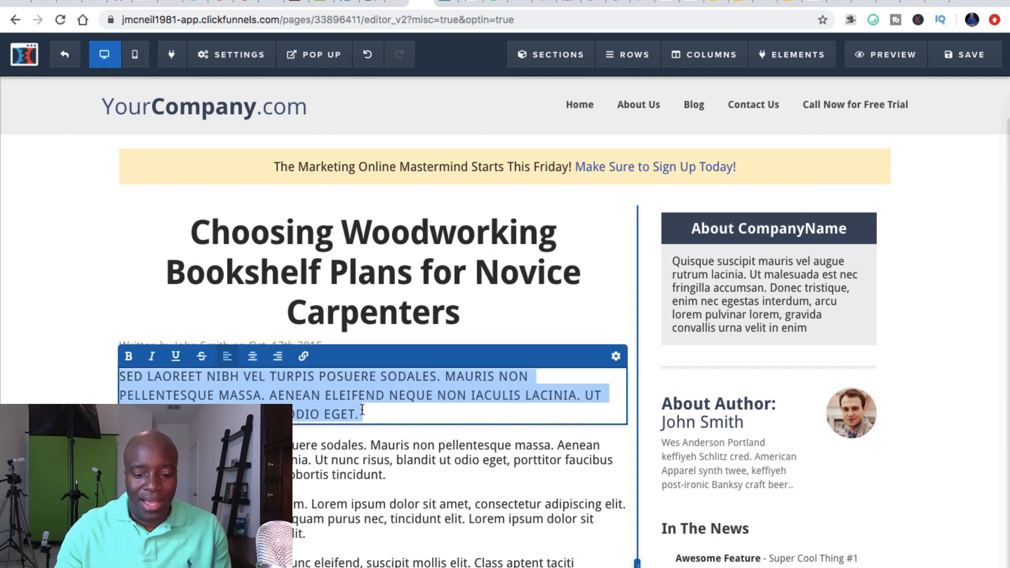
text(GET)
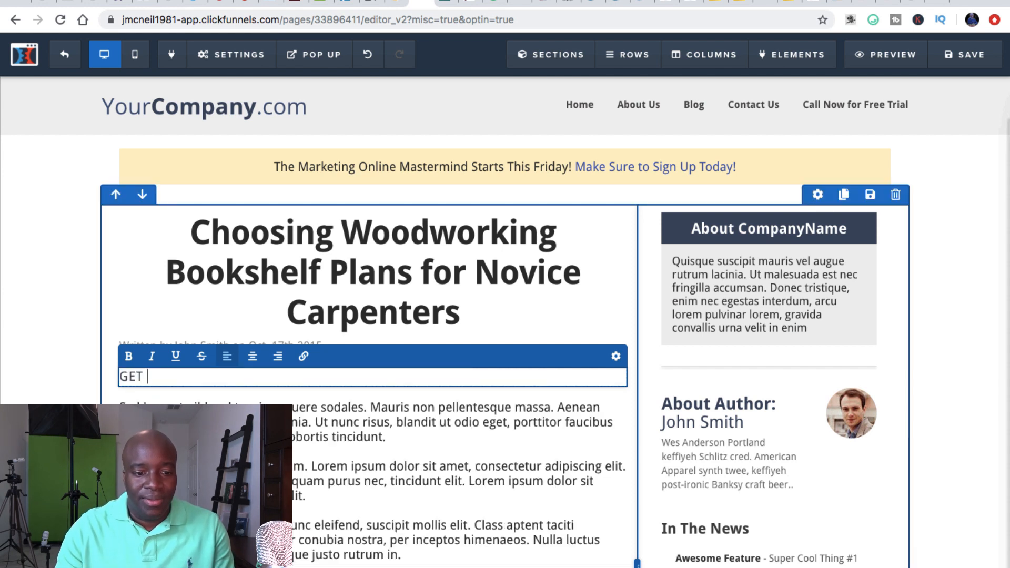
text( ACCESS TO )
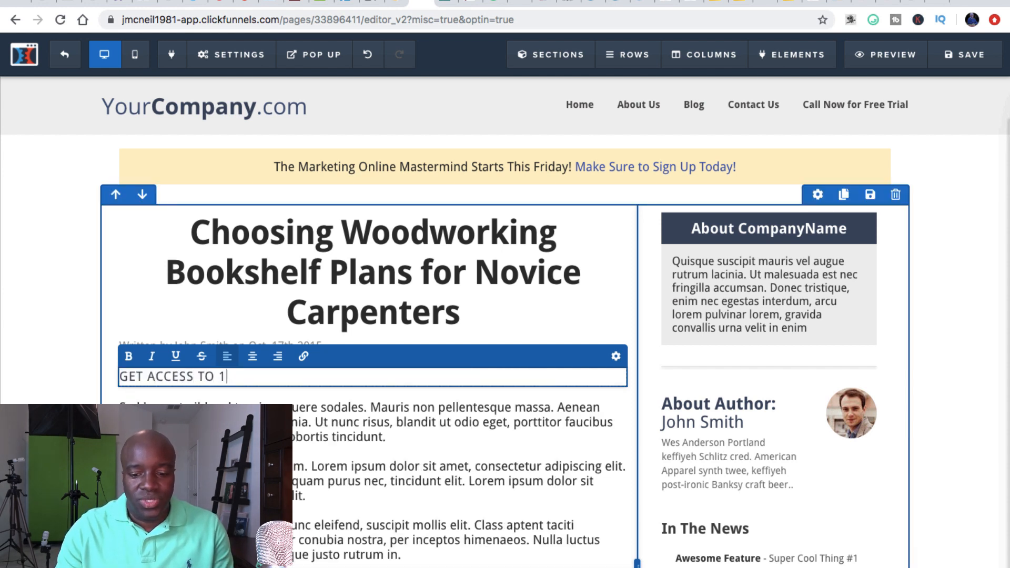
text(16,00)
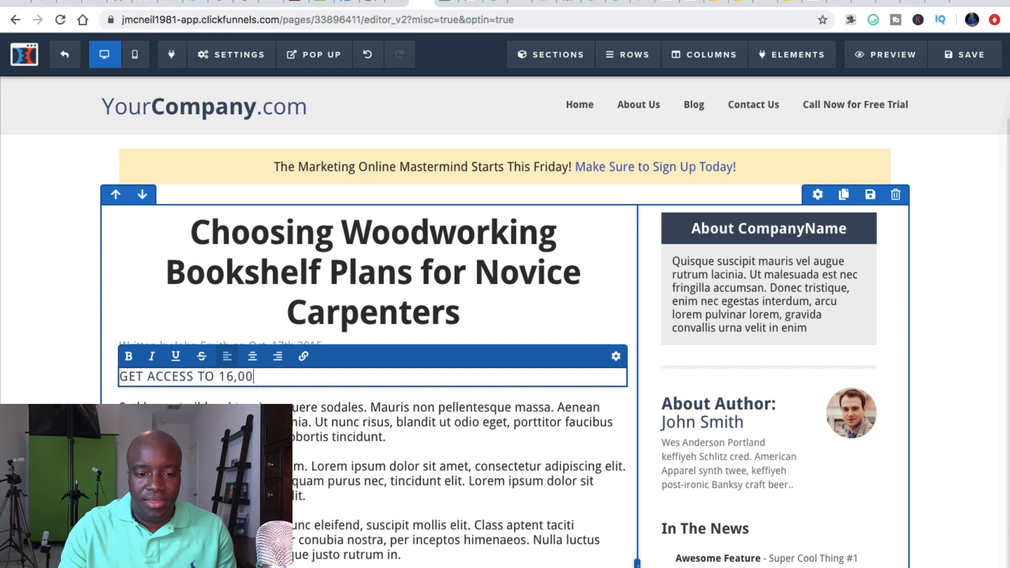
text(0 )
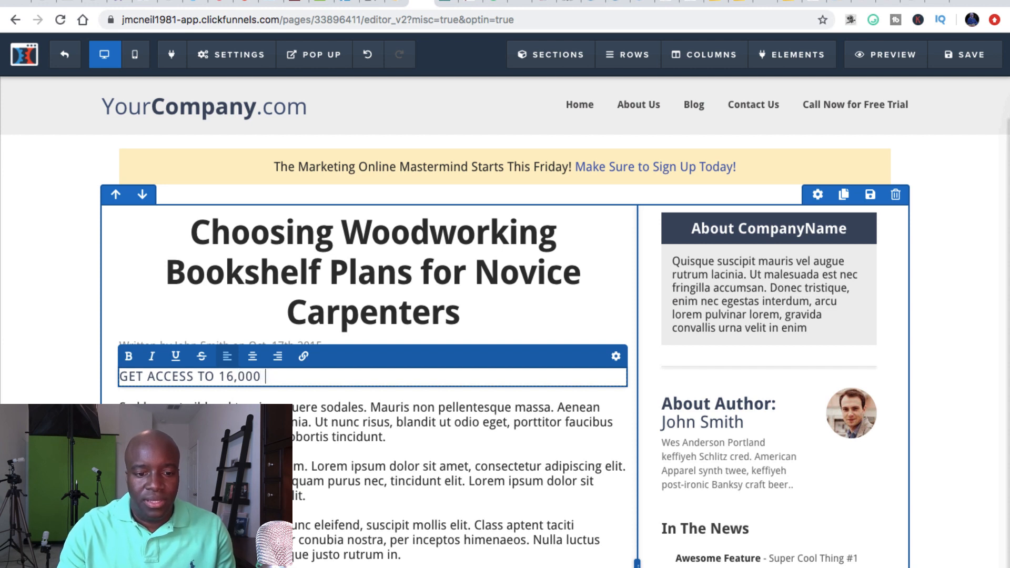
text(WOODWORK)
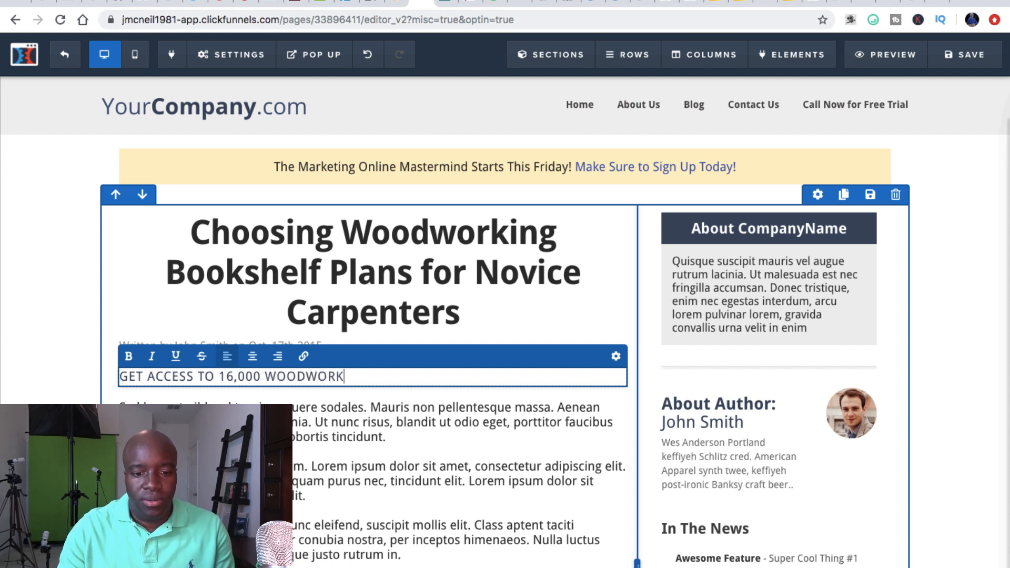
text(ING PROJECT)
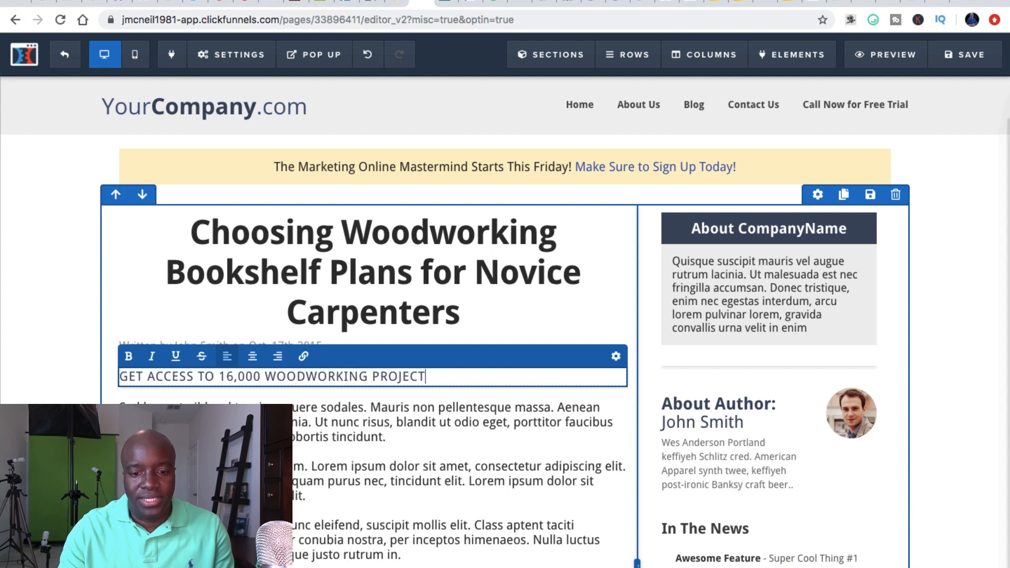
text(S AND PLAND)
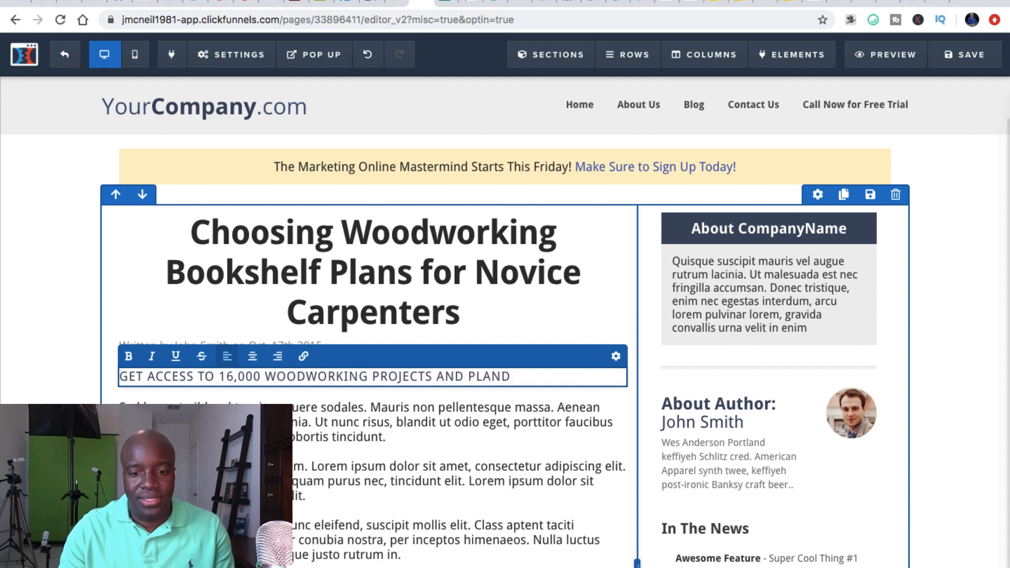
key(BackSpace)
text(S HERE!)
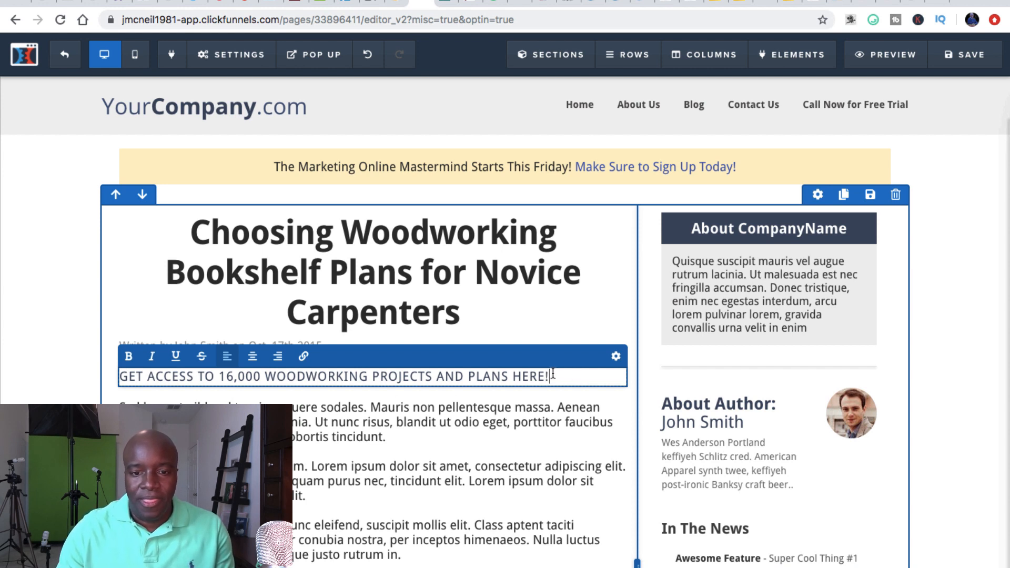
- Open the Tedswoodworking sales page from the ClickBank marketplace, check its web address, and return to the ClickFunnels page editor
click(372, 1)
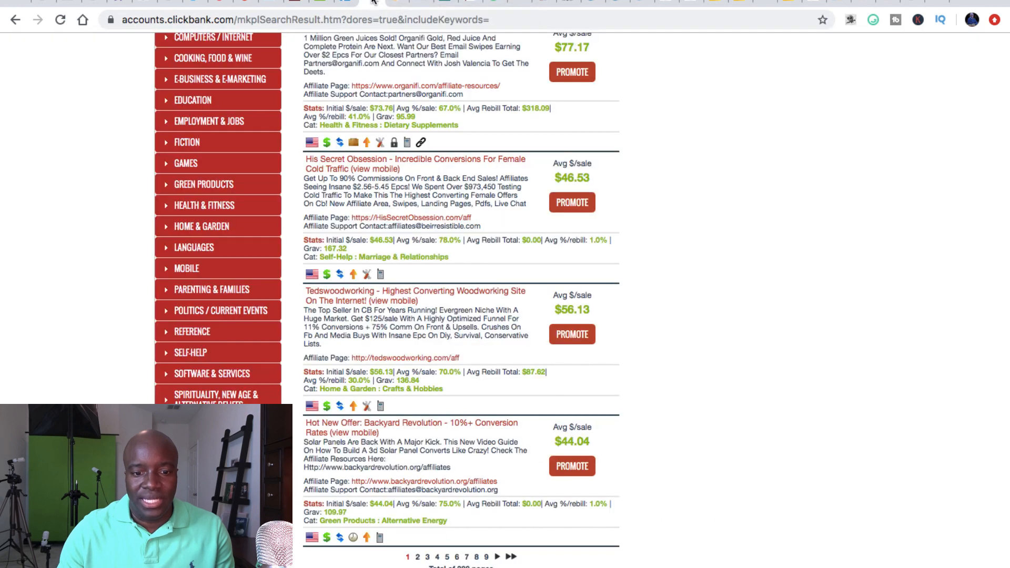
click(402, 291)
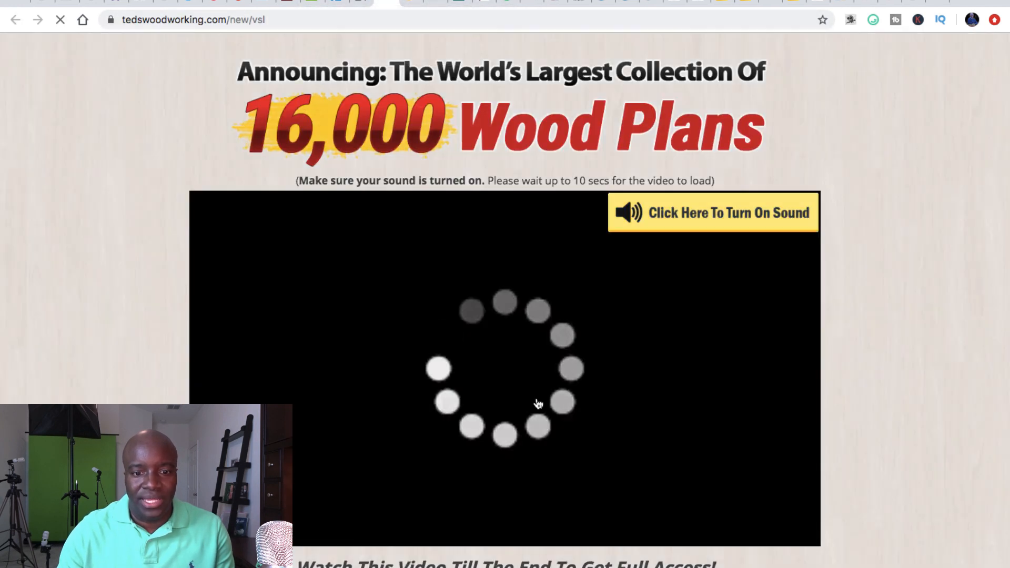
click(277, 20)
click(278, 20)
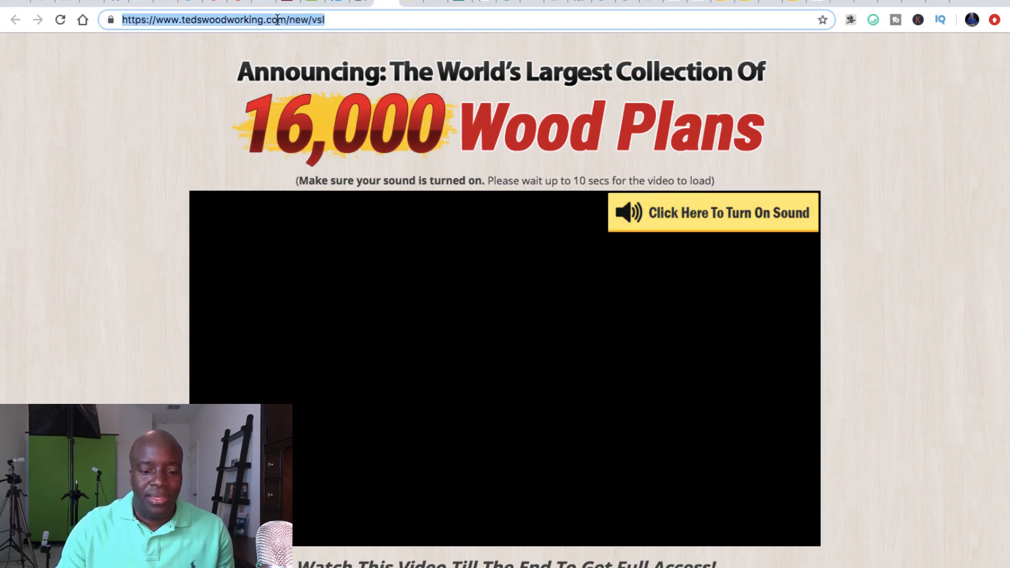
click(541, 354)
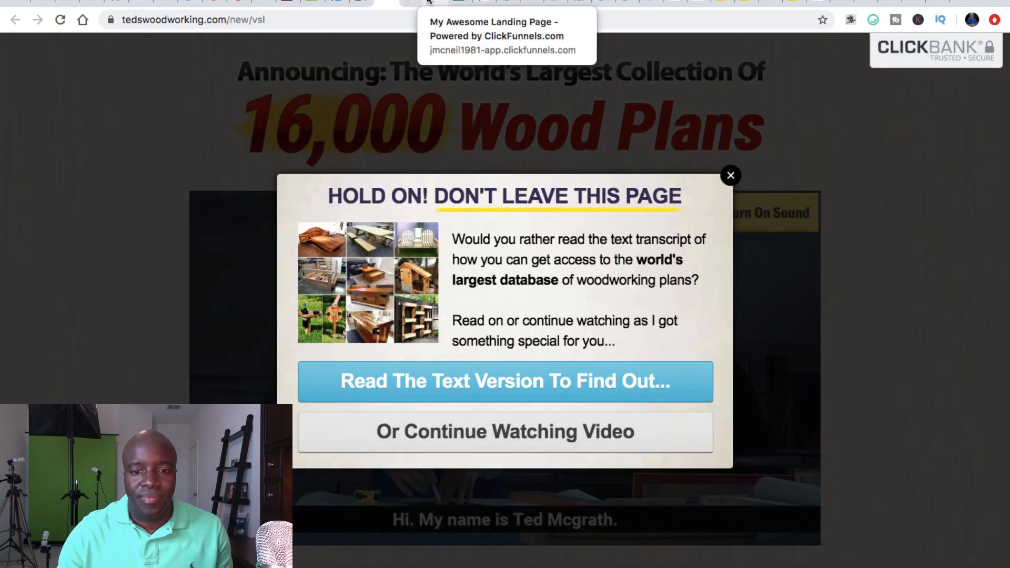
click(428, 2)
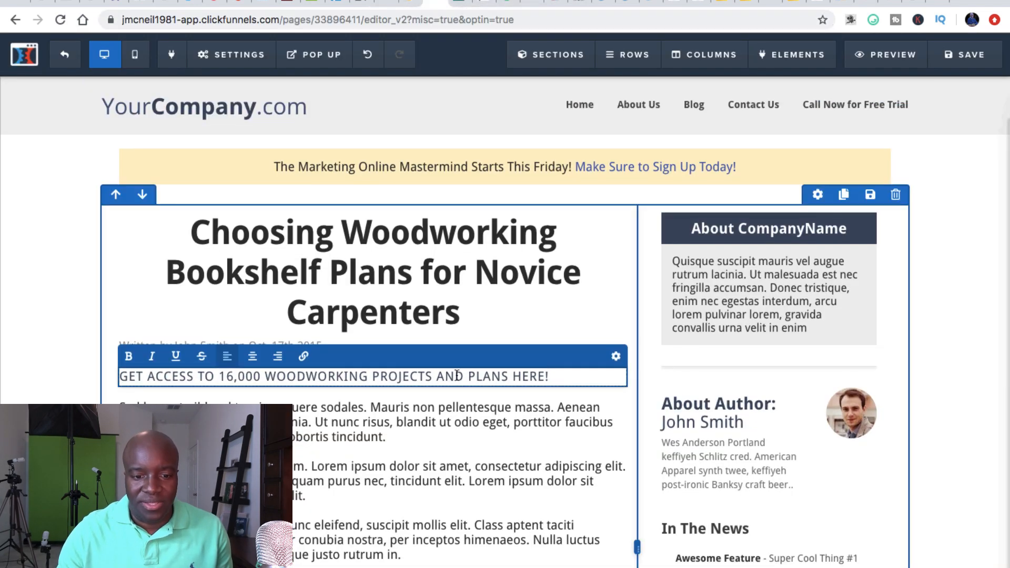
- Center the subheading "GET ACCESS TO 16,000 WOODWORKING PROJECTS AND PLANS HERE!"
triple_click(457, 375)
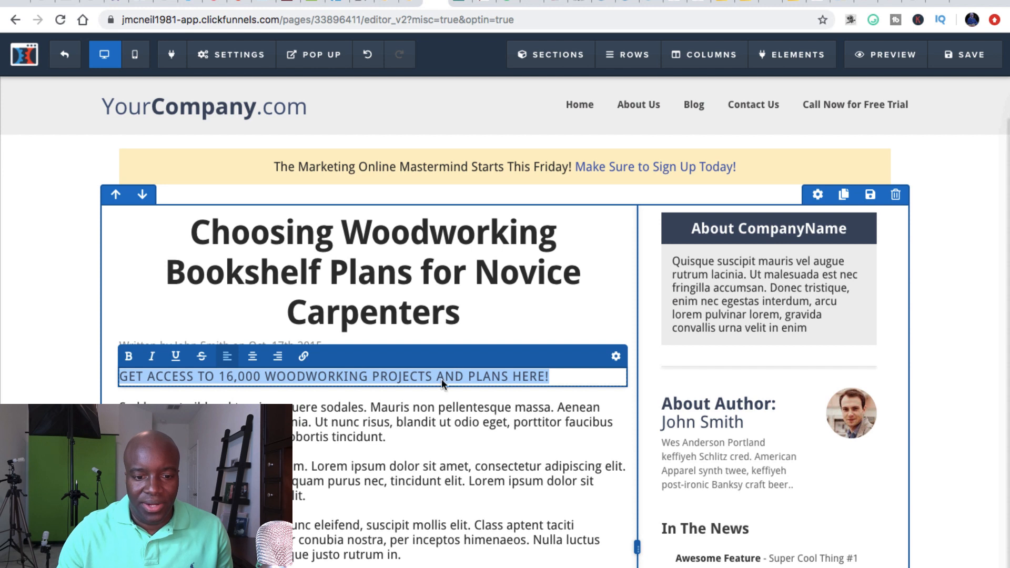
click(252, 356)
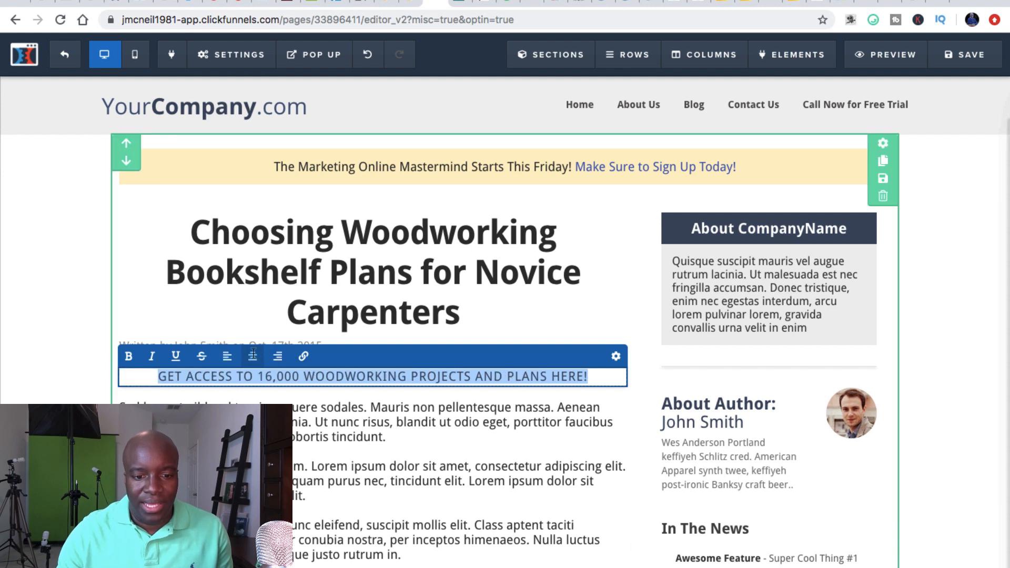
- Try to link the whole subheading to the copied Tedswoodworking sales page address, then remove the link
click(303, 357)
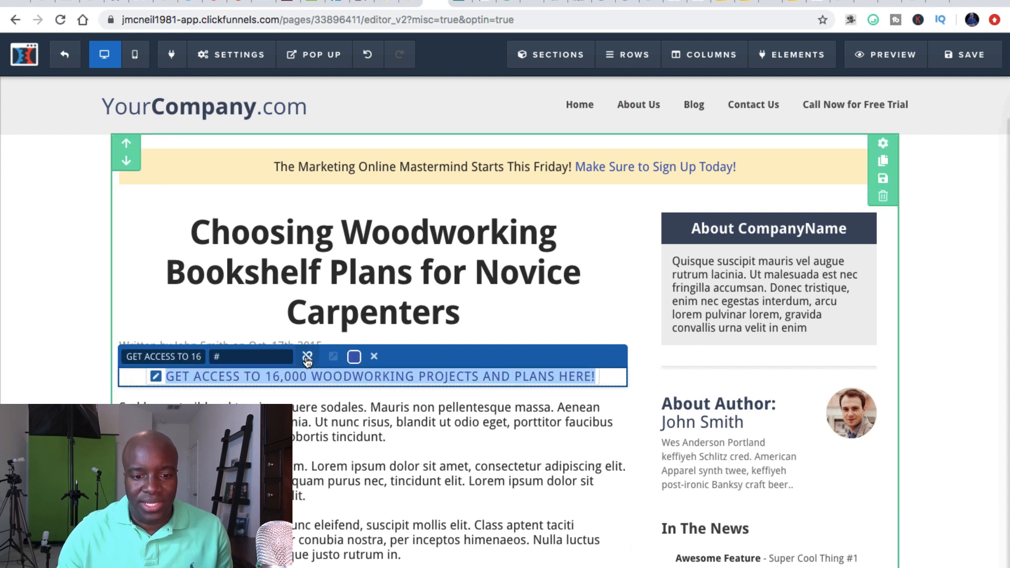
click(254, 359)
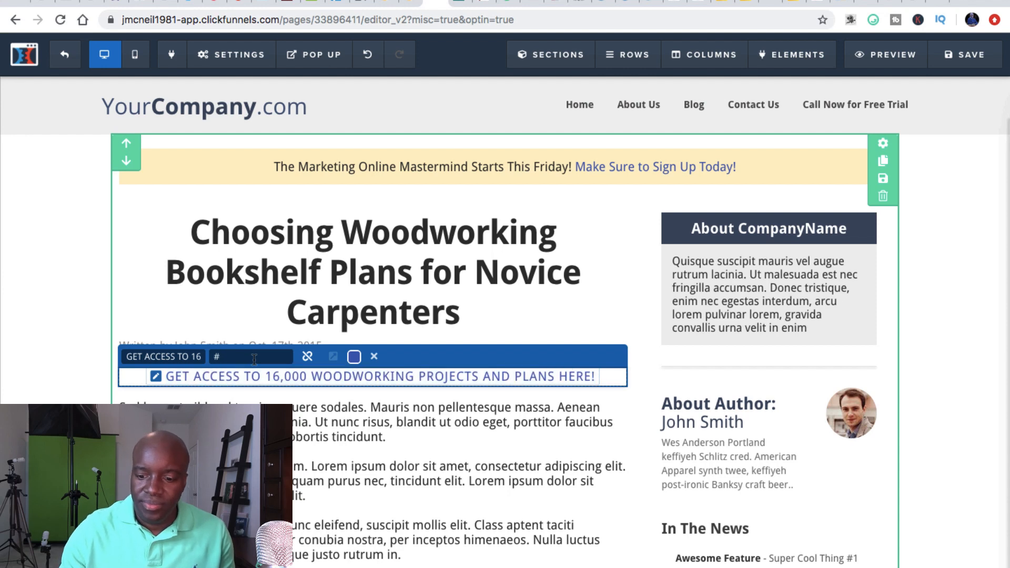
key(ctrl+a)
key(ctrl+v)
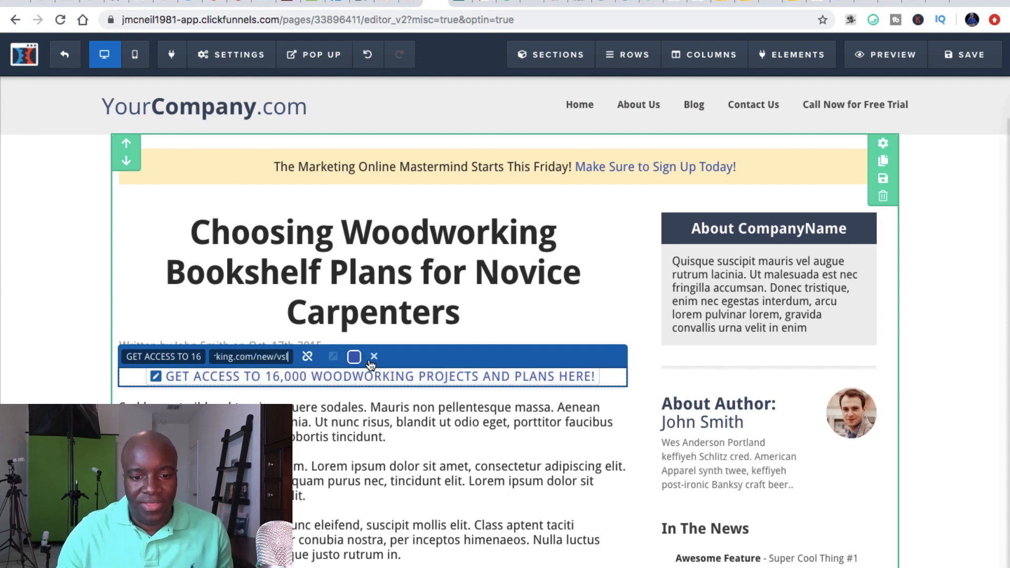
click(309, 360)
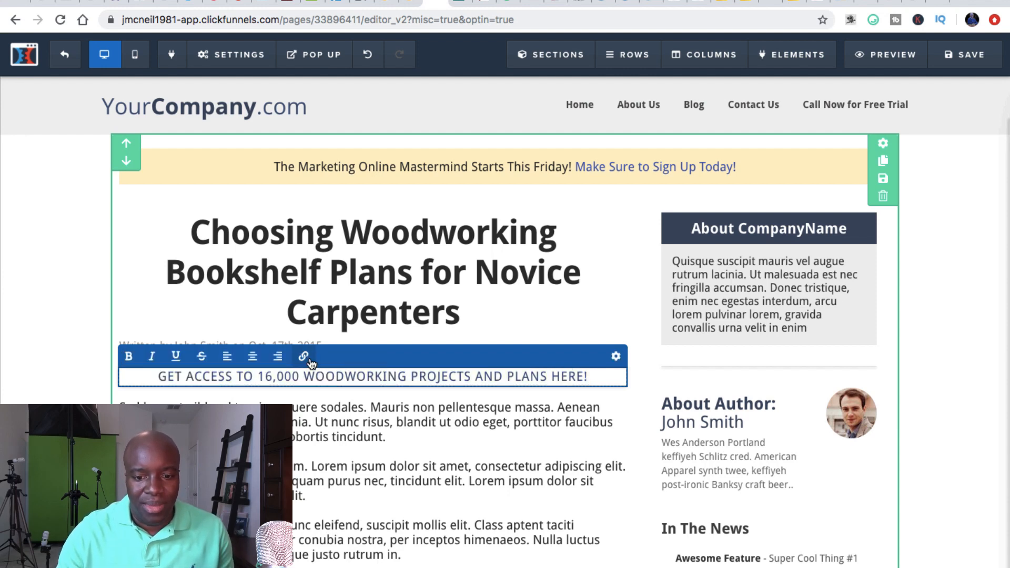
click(344, 450)
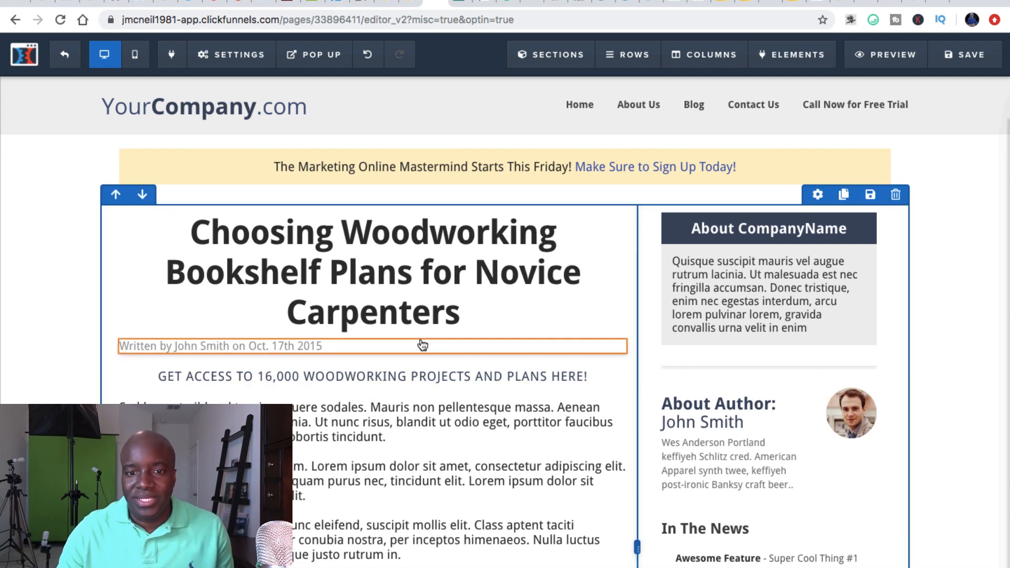
- Copy the first three paragraphs of the EzineArticles bookshelf plans article and replace the placeholder body text in the ClickFunnels page with them
click(485, 3)
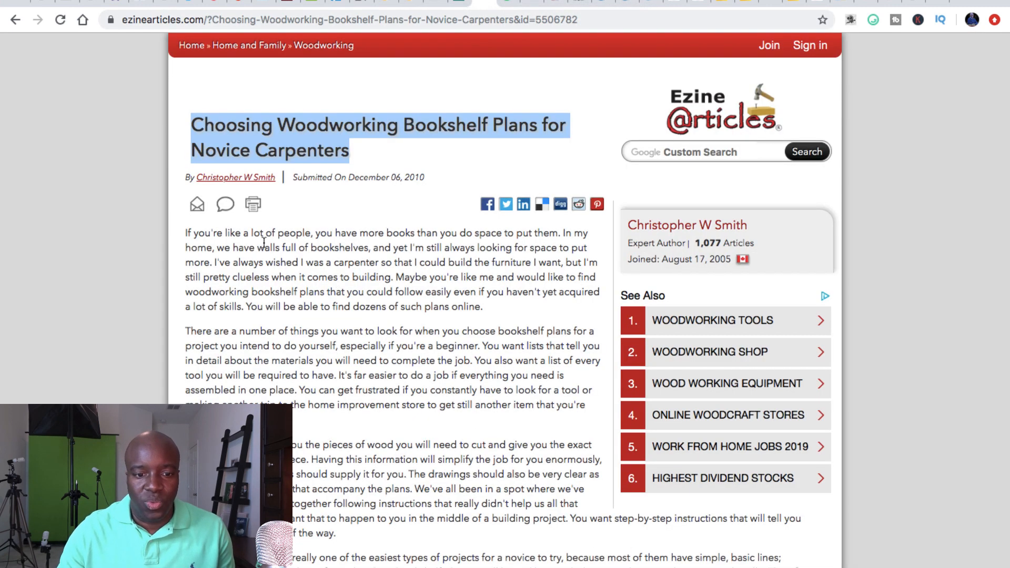
drag(186, 234, 440, 533)
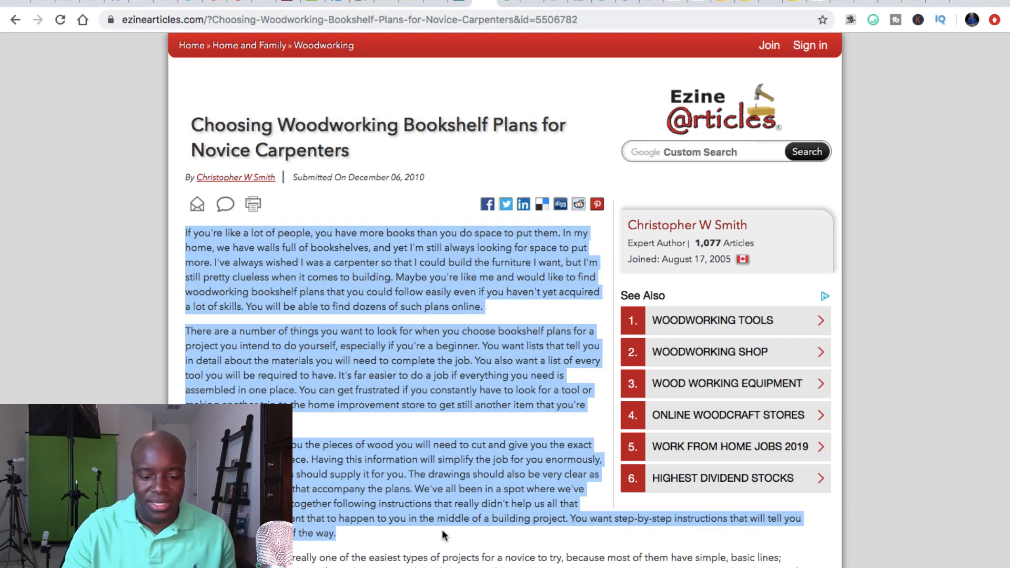
click(432, 2)
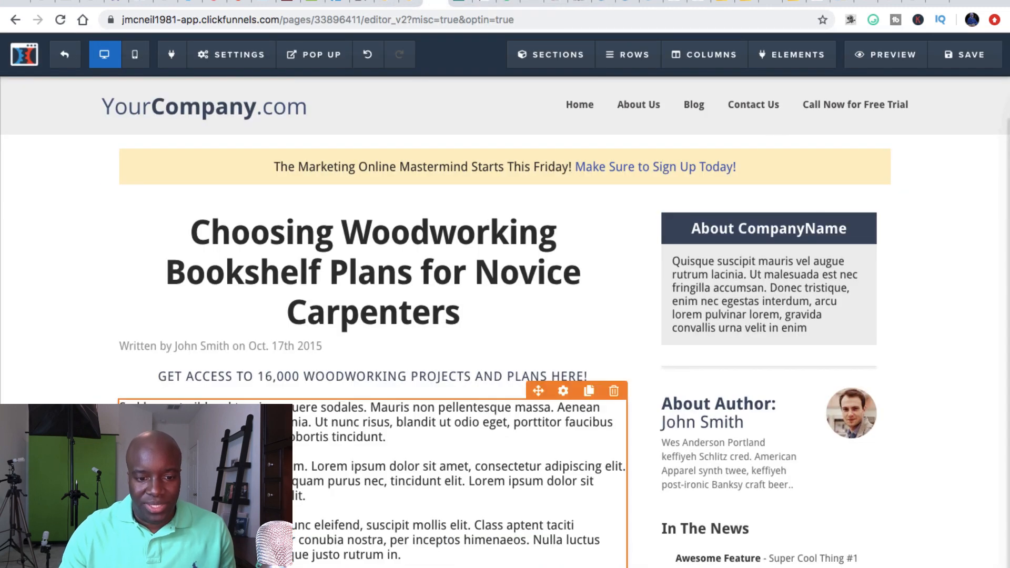
scroll(505, 315, down, 4)
triple_click(258, 478)
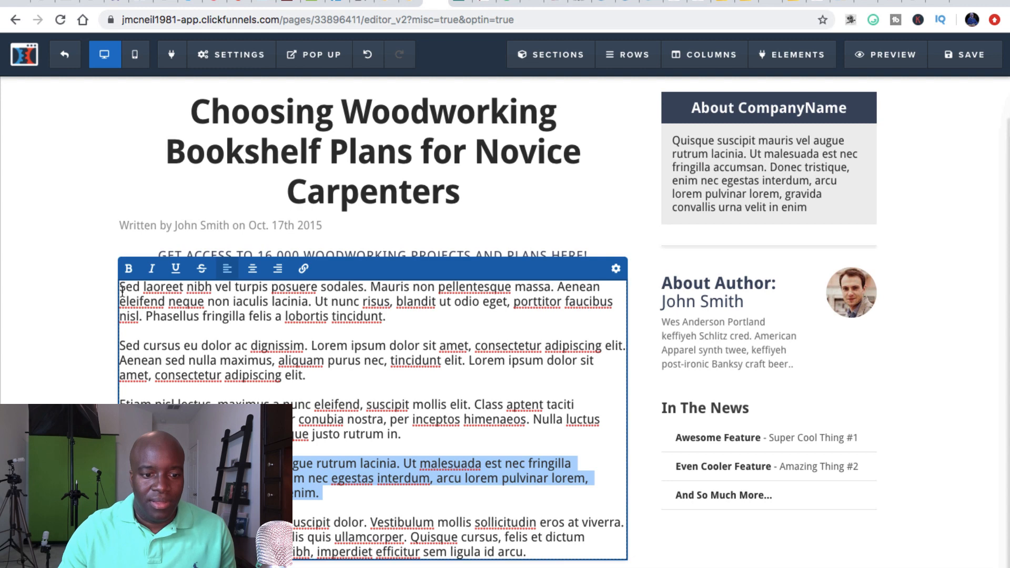
drag(122, 291, 126, 558)
drag(497, 564, 533, 551)
key(super+v)
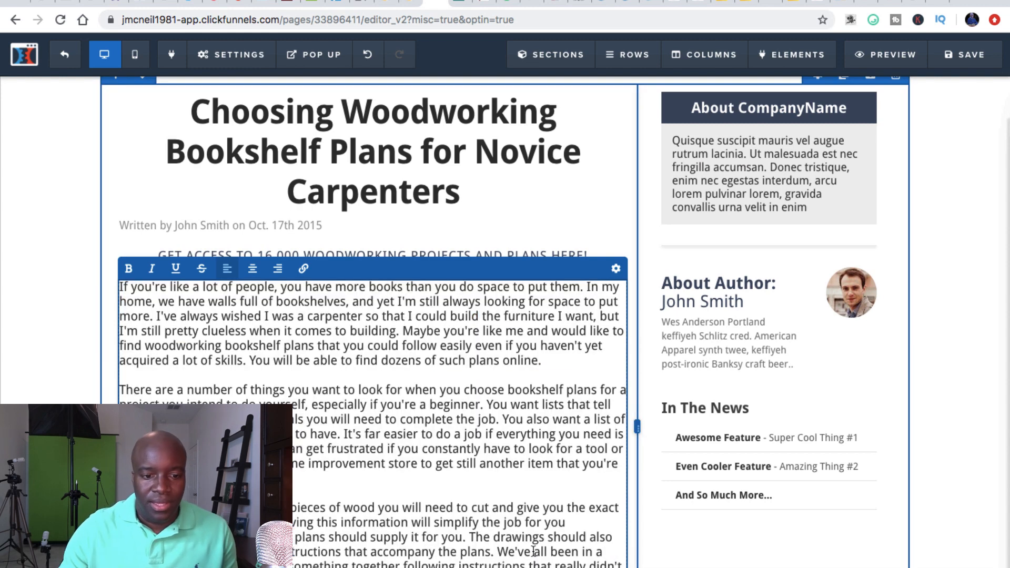
scroll(592, 433, down, 5)
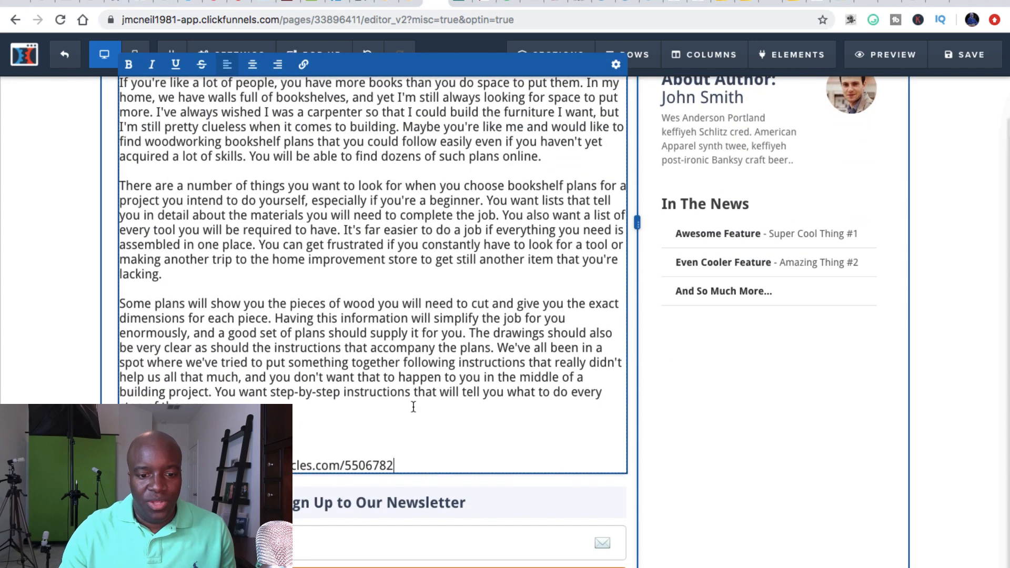
scroll(385, 351, up, 4)
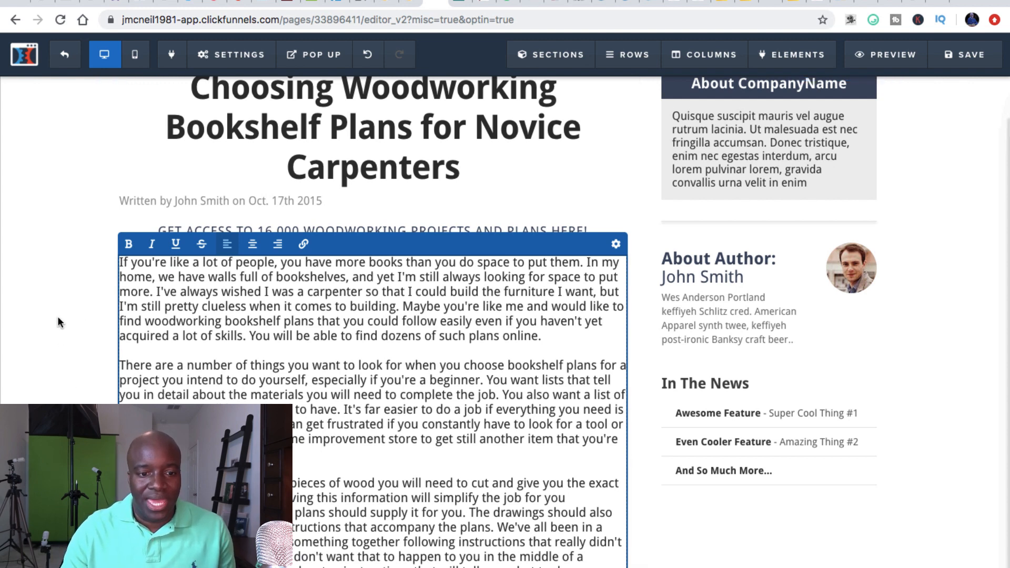
scroll(166, 285, down, 3)
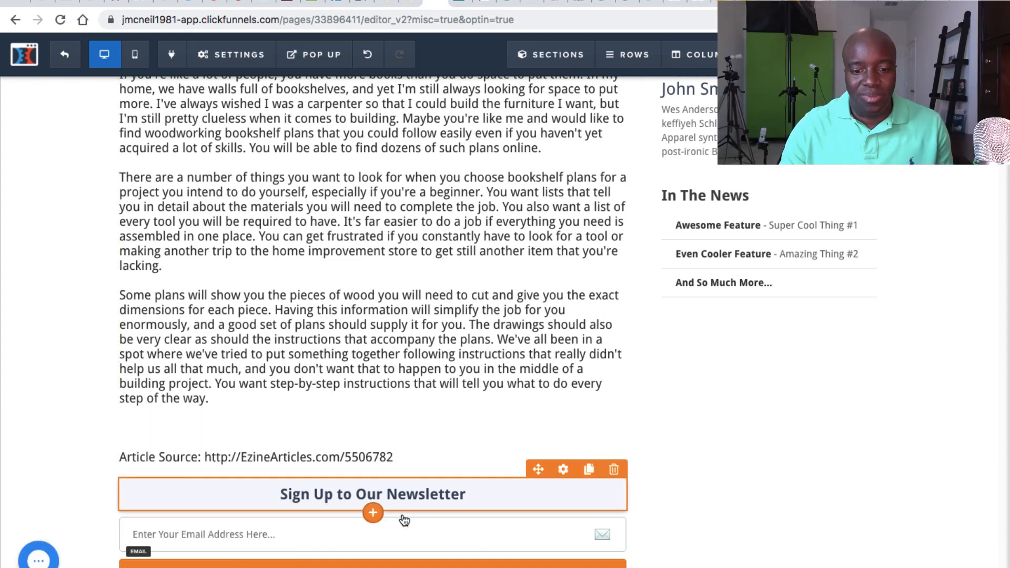
- Open the Tedswoodworking affiliate link for the 50 Free Plans landing page meant for collecting emails, and review the landing page's free guide offer
click(388, 1)
click(410, 5)
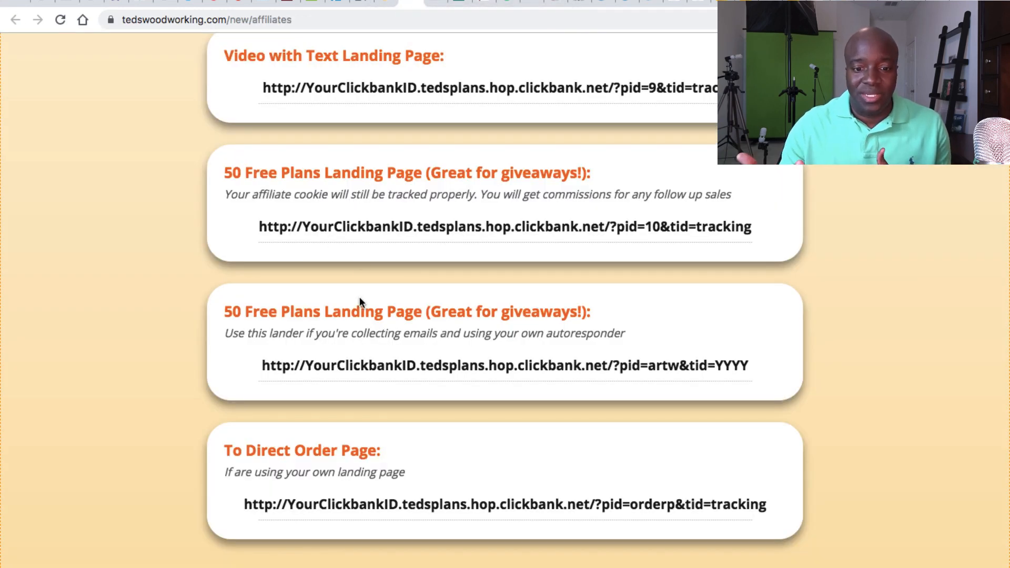
triple_click(476, 363)
key(ctrl+c)
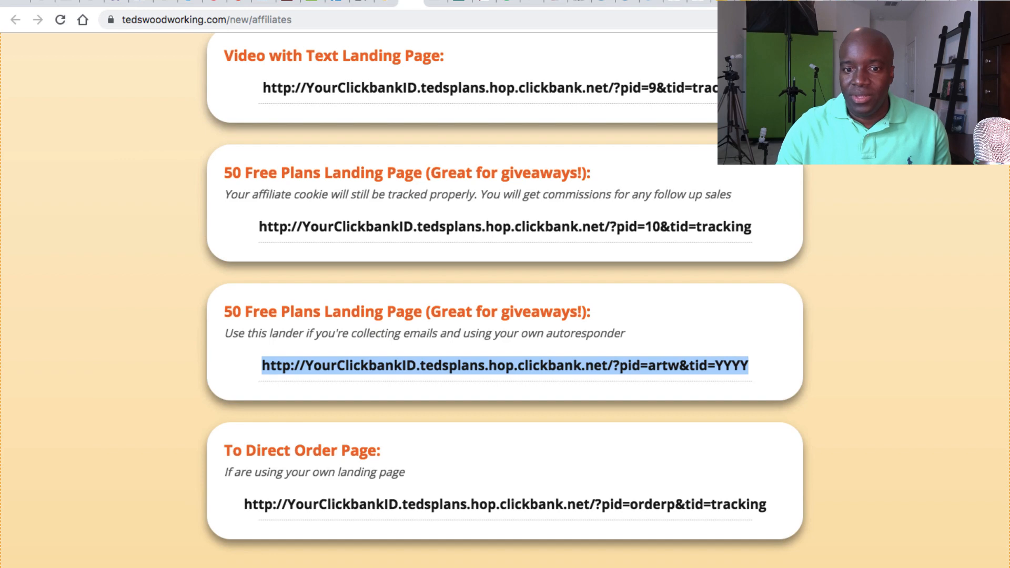
key(ctrl+t)
key(ctrl+v)
key(Return)
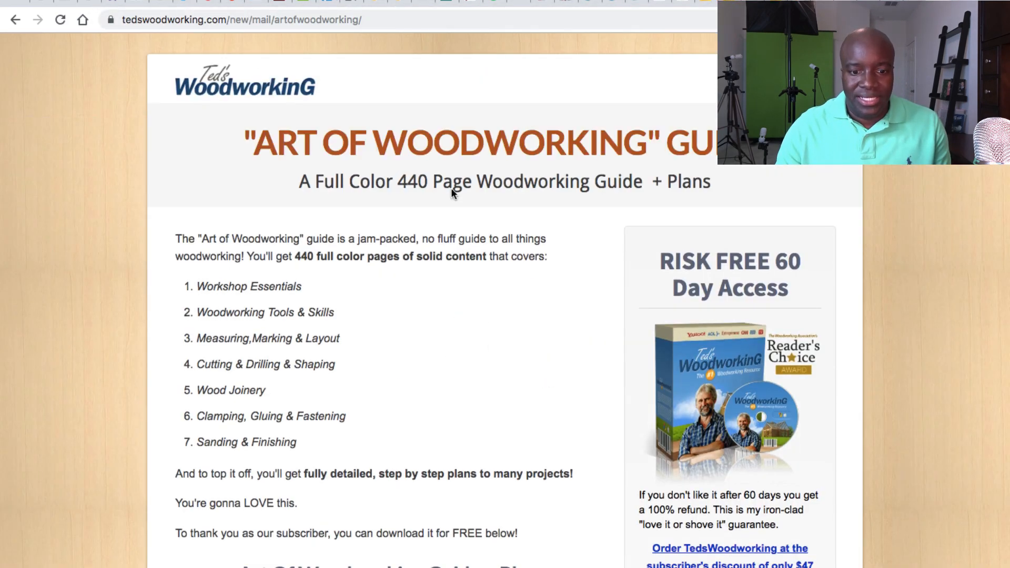
scroll(692, 374, down, 10)
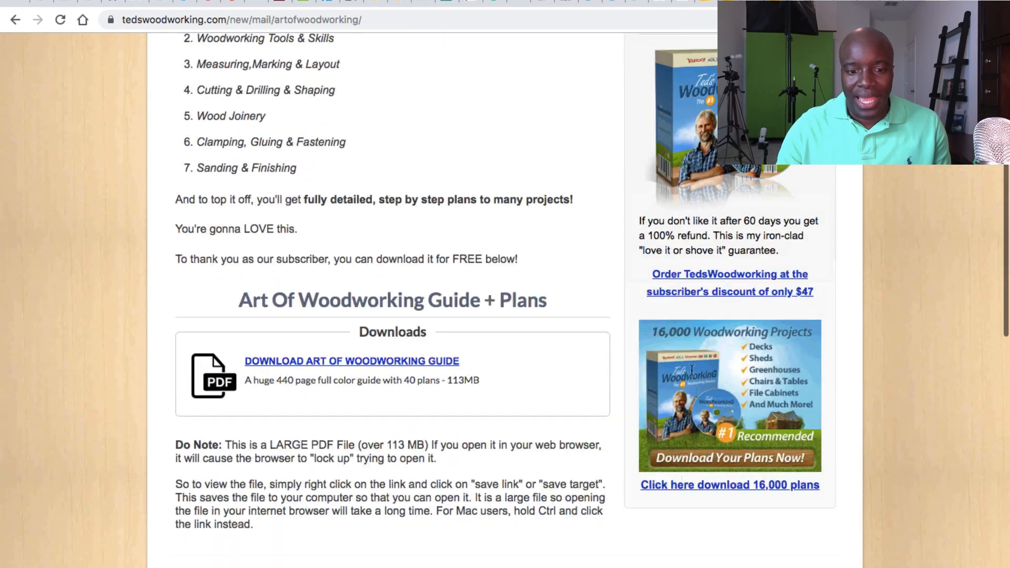
scroll(693, 374, down, 5)
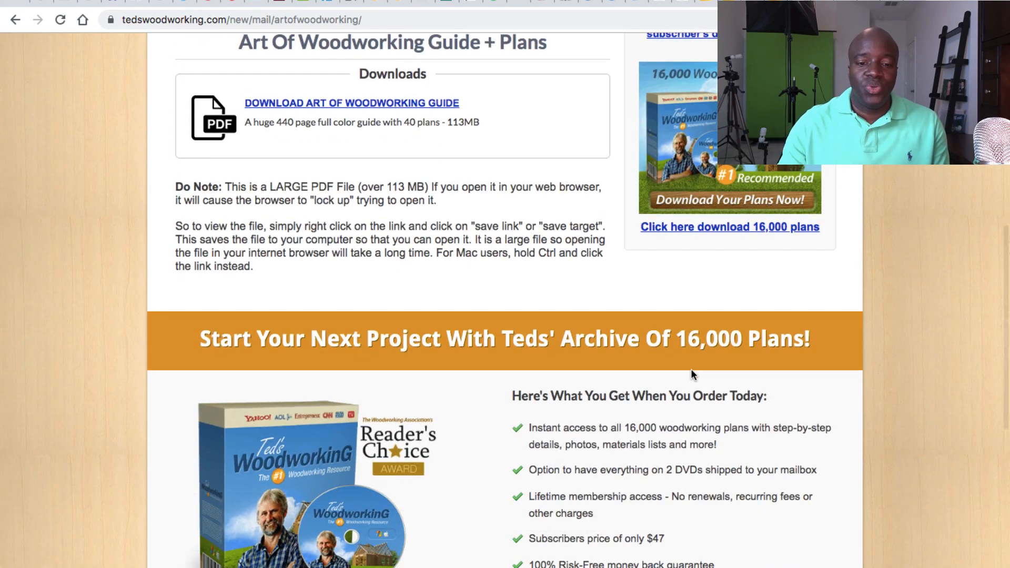
scroll(690, 368, up, 8)
scroll(379, 308, down, 3)
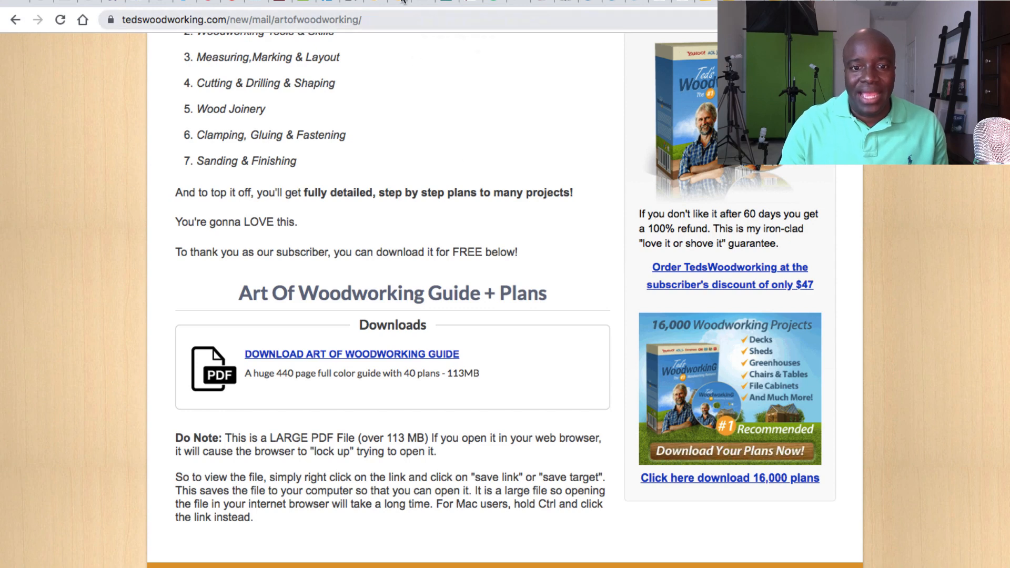
- Switch back to the ClickFunnels editor and replace the "Sign Up to Our Newsletter" heading with "Get Access To 40 FREE Woodworking Projects"
click(424, 2)
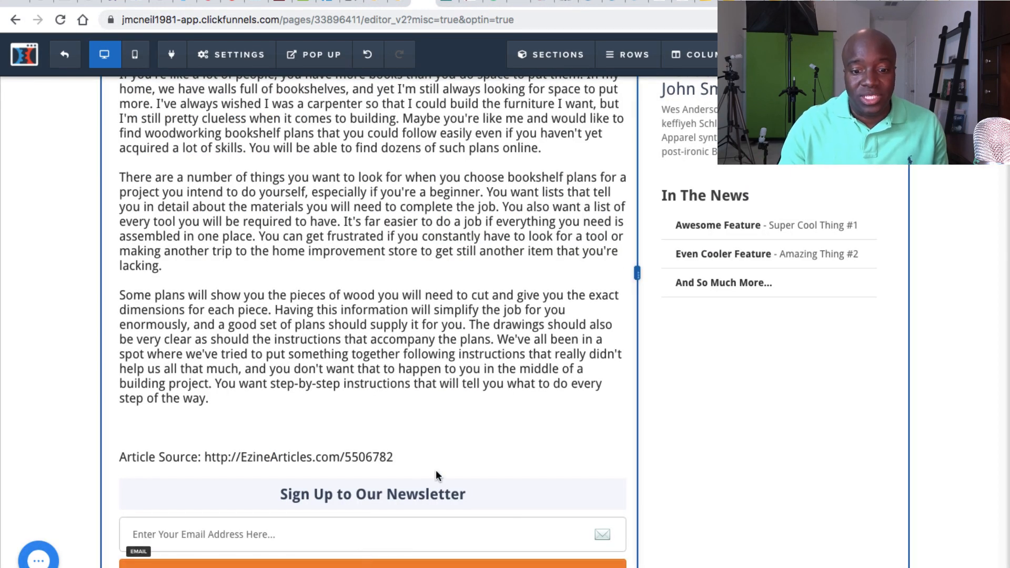
click(472, 493)
text(GEt)
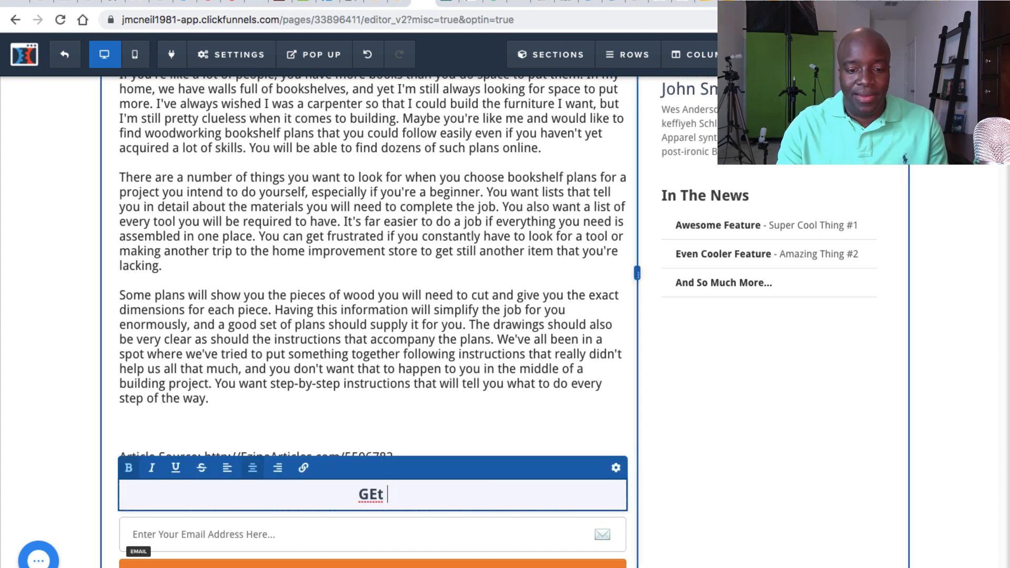
key(BackSpace)
key(BackSpace)
text(et Access to)
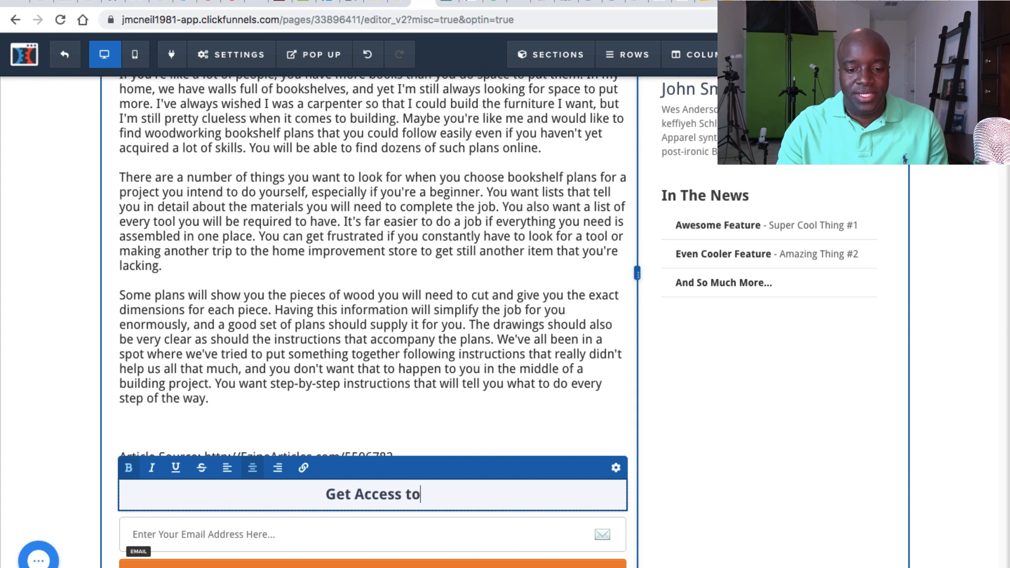
key(BackSpace)
key(BackSpace)
text(To 40 )
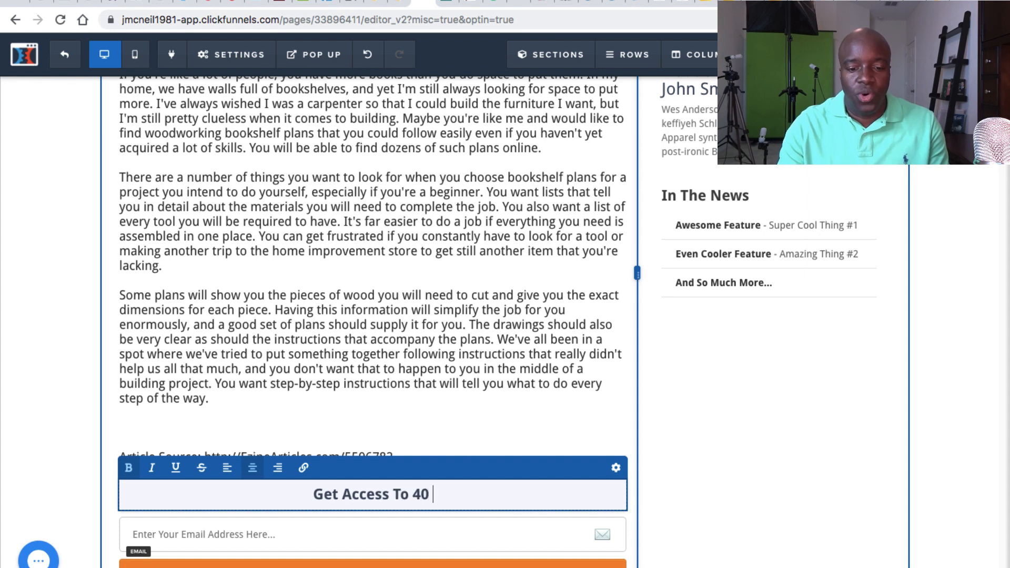
text(FREE )
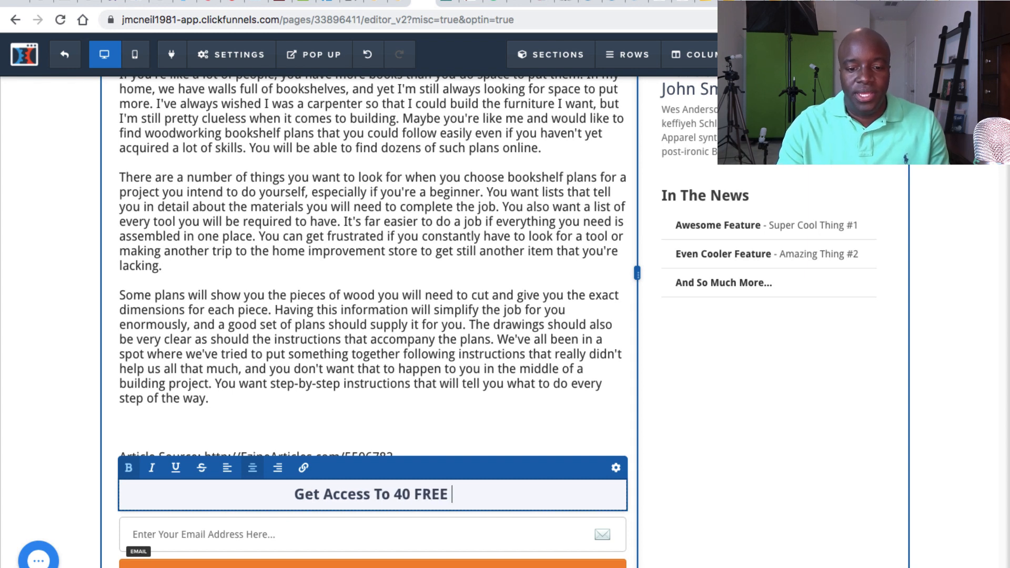
text(Wood)
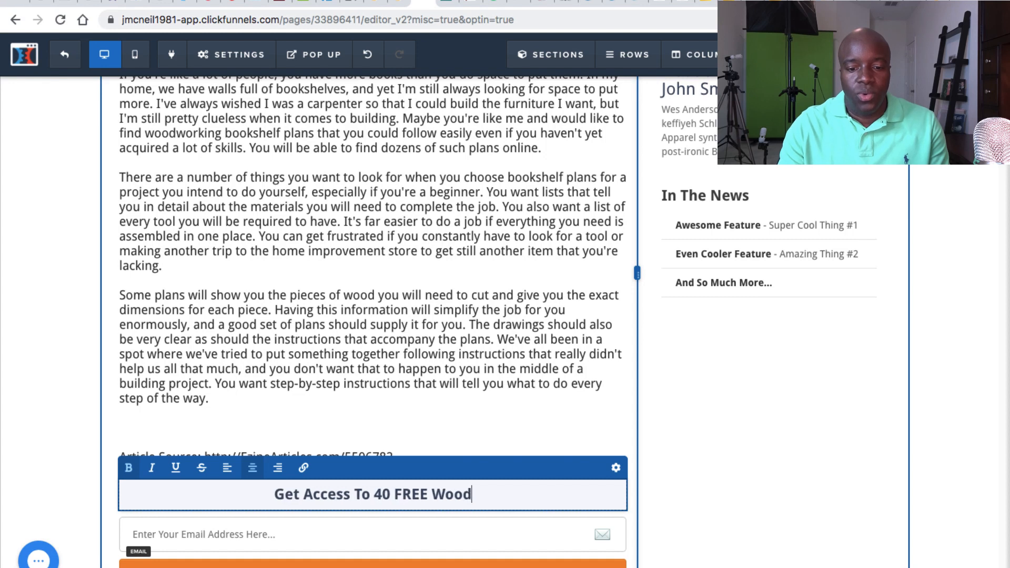
text(working Prj)
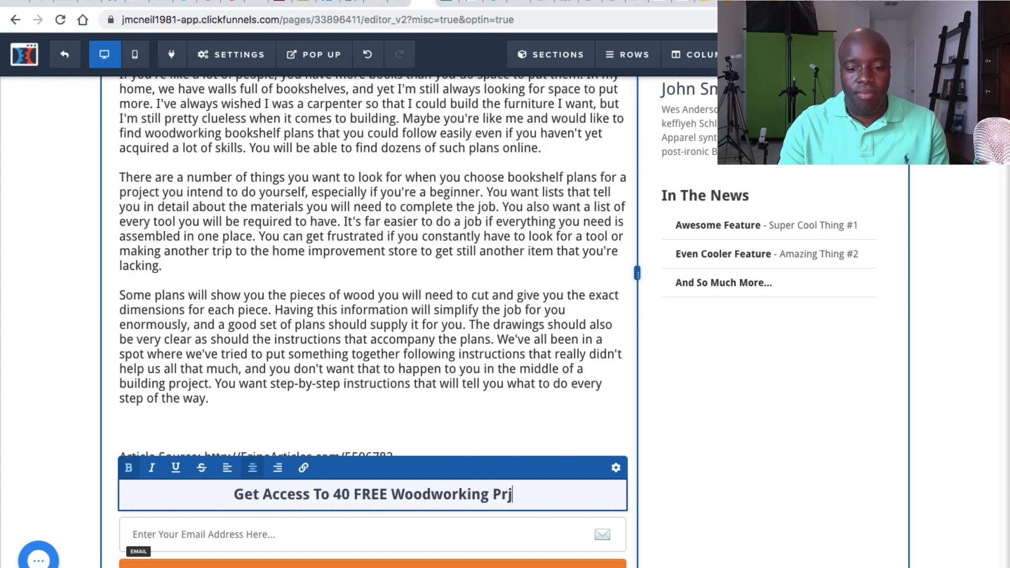
text(ect)
key(BackSpace)
key(BackSpace)
key(BackSpace)
key(BackSpace)
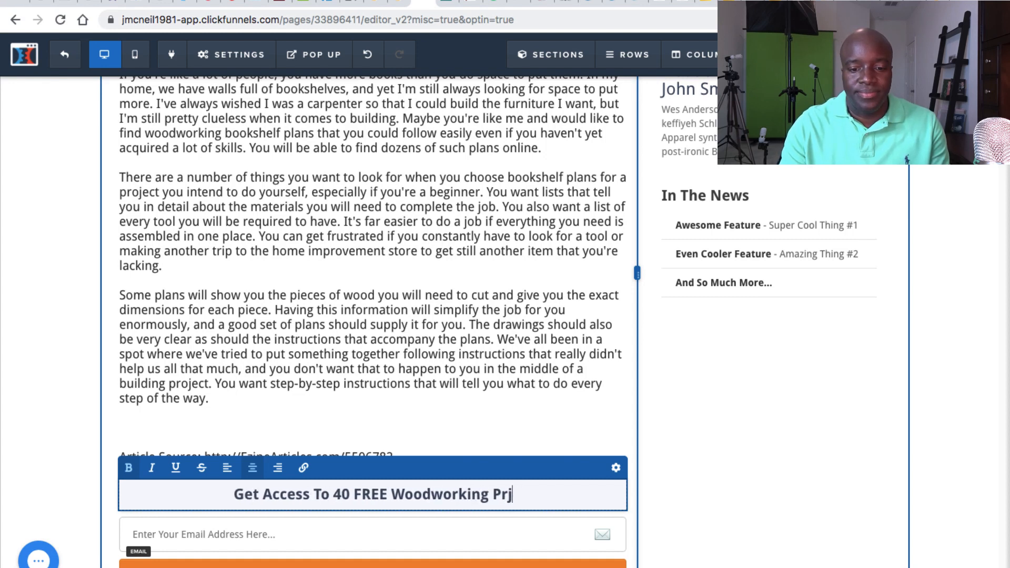
text(ojection)
key(BackSpace)
key(BackSpace)
key(BackSpace)
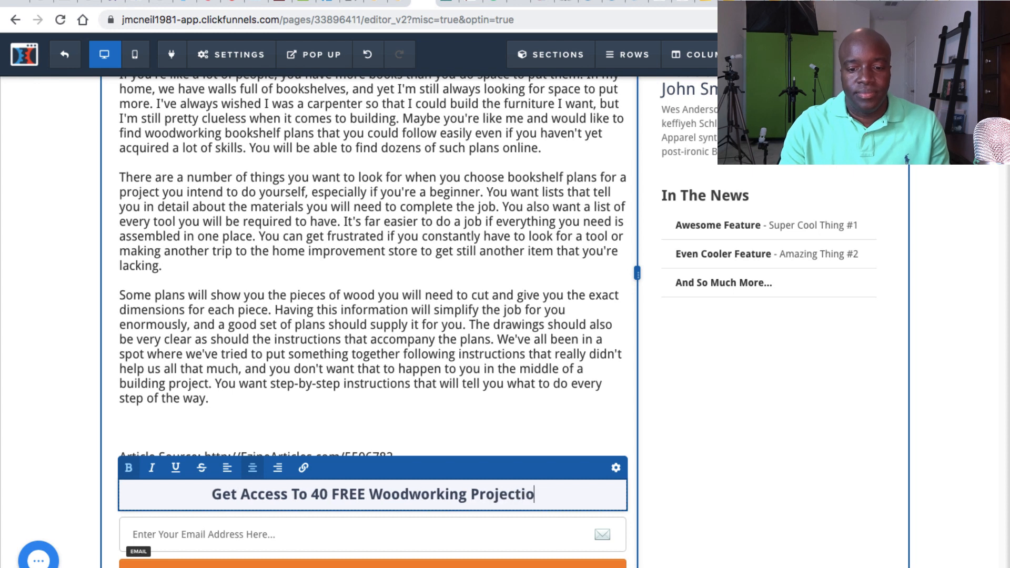
text(s)
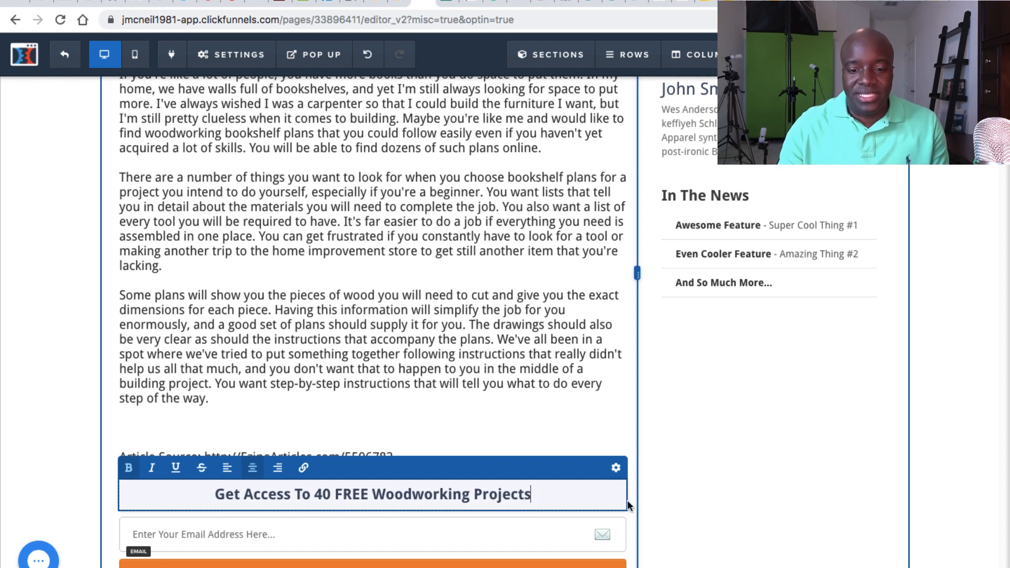
click(678, 523)
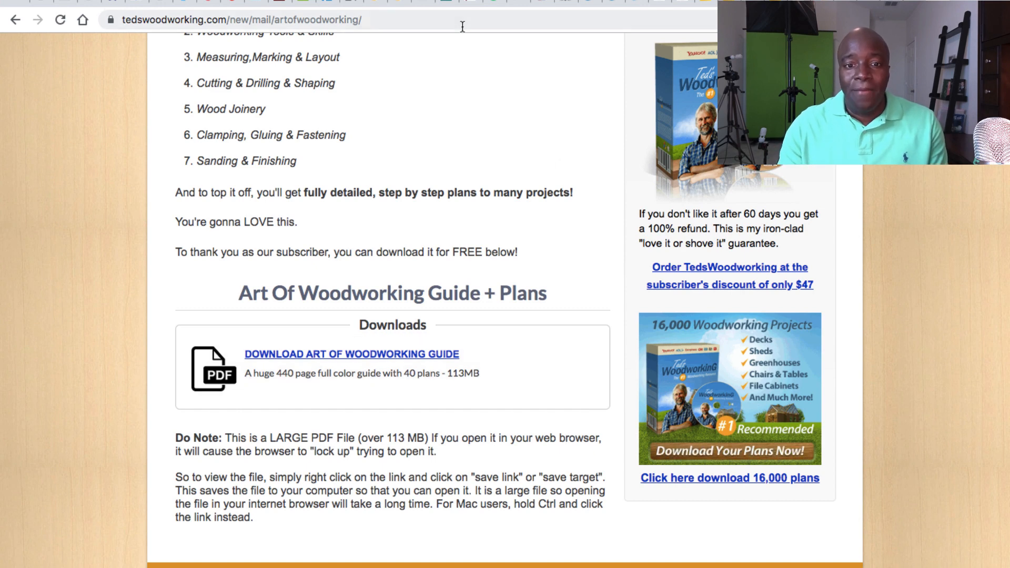
- Switch back to the ClickFunnels editor and replace the top banner's message with "GET ACCESS TO 16,000 WOODWORKING PROJECTS AND PLANS HERE!"
click(426, 2)
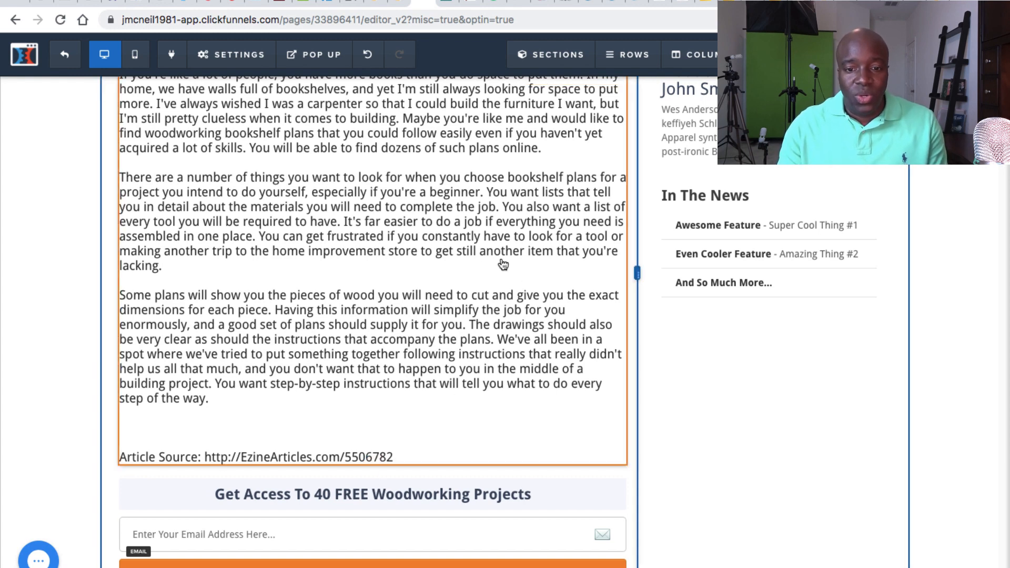
scroll(471, 261, up, 5)
scroll(401, 205, up, 1)
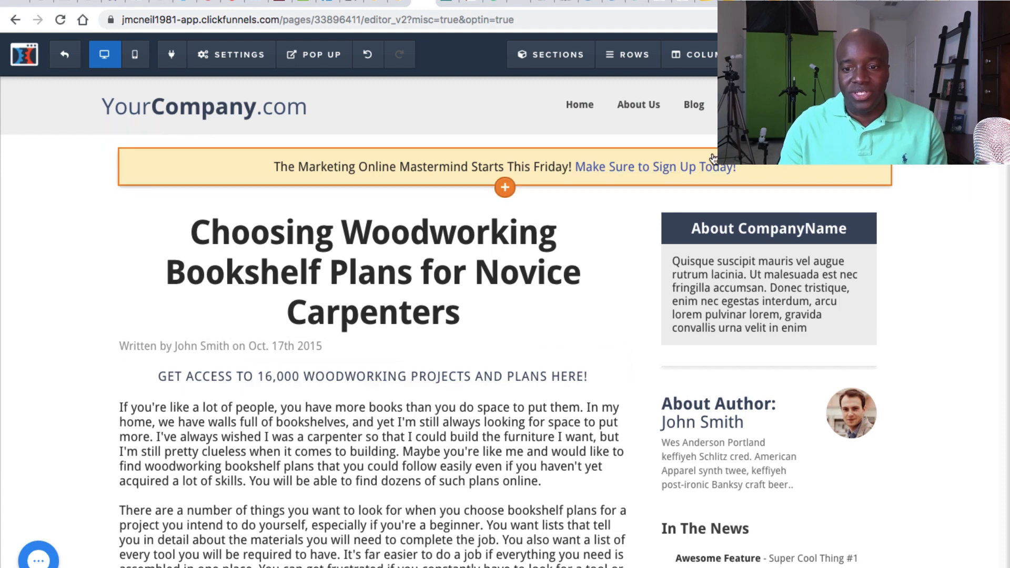
click(563, 168)
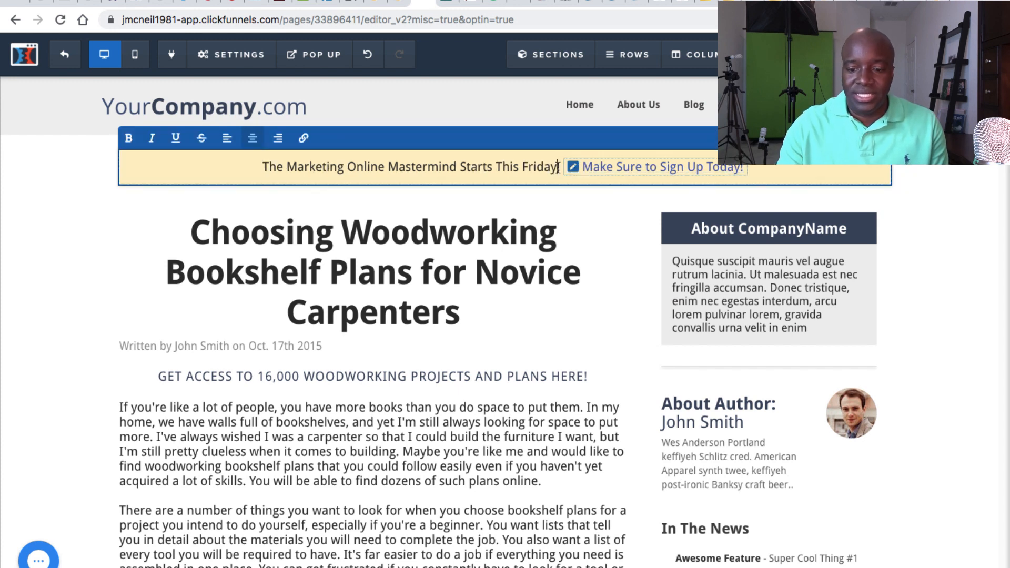
key(ctrl+a)
text(GET ACCESS TO 16,000 WOODWORKING PROJECTS AND PLANS HERE!)
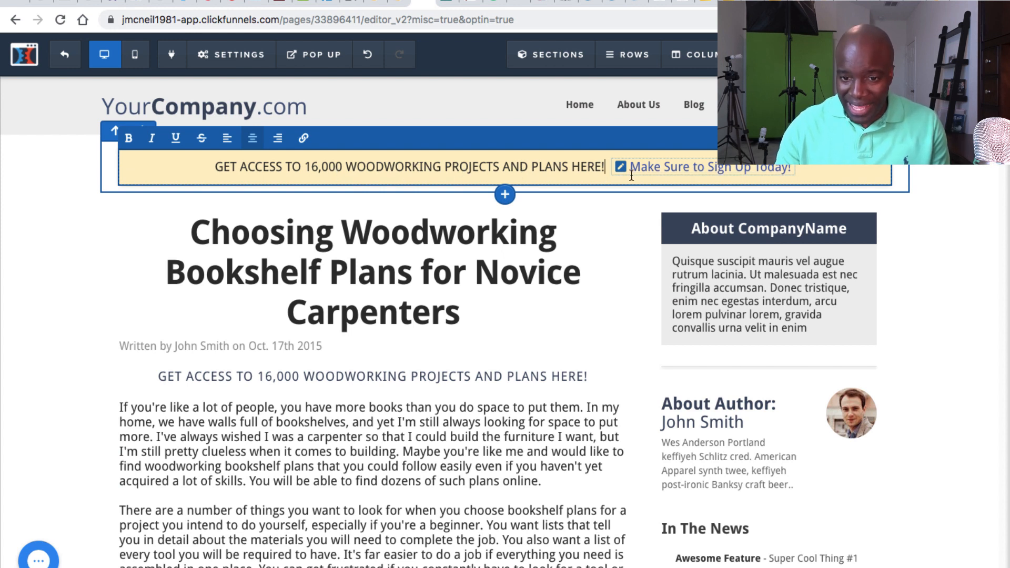
- Change the text of the top banner's link to "Click Here!"
click(725, 173)
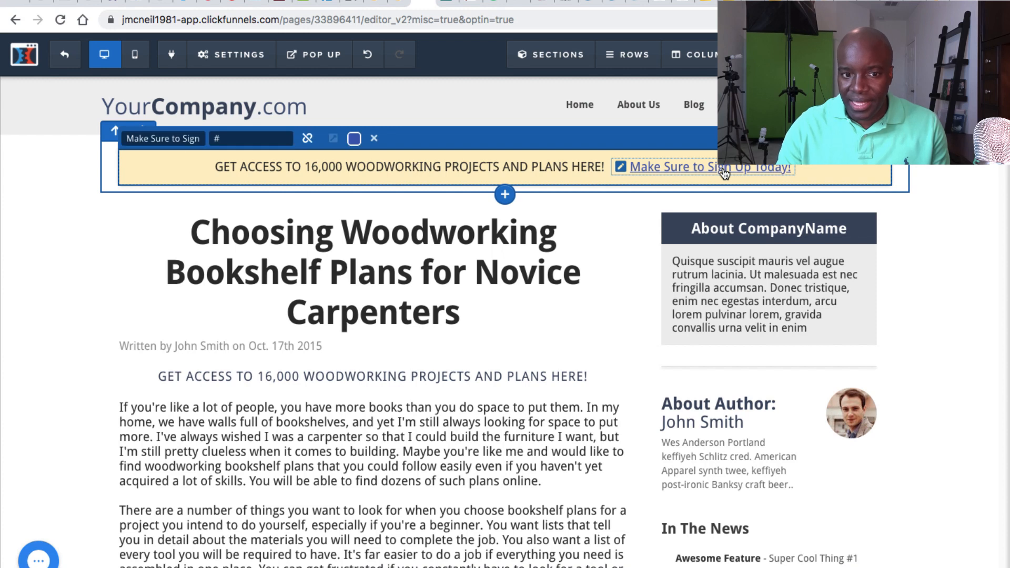
text(Click Here)
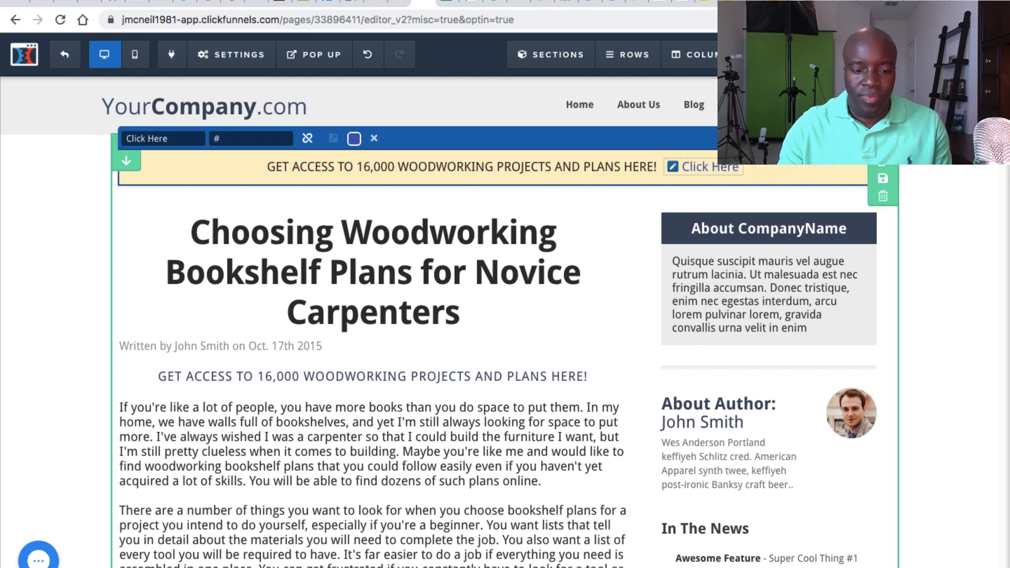
text(!)
- Try to point the banner's "Click Here!" link to the copied Tedswoodworking sales page address, and remove the link
key(Tab)
key(BackSpace)
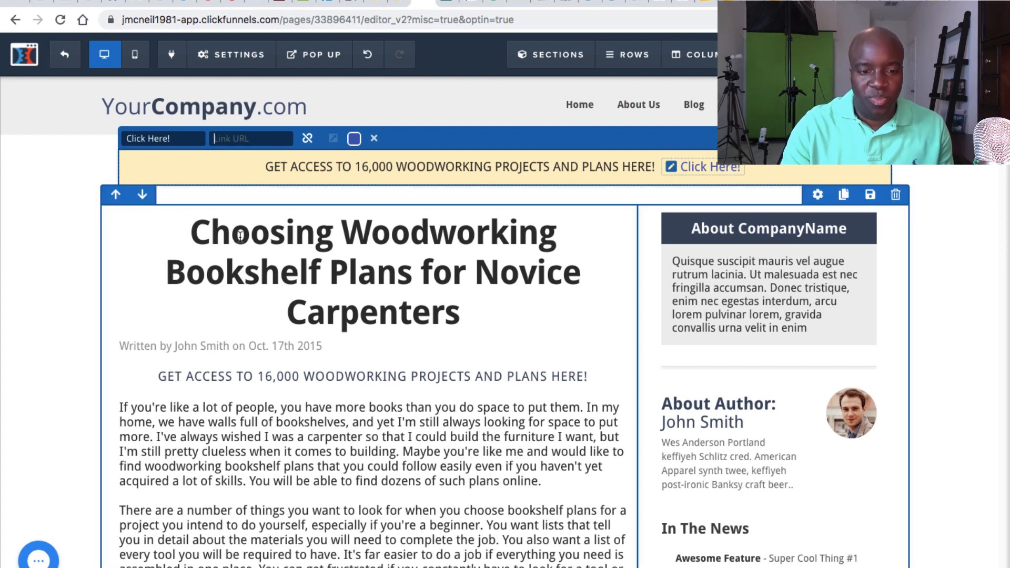
key(super+v)
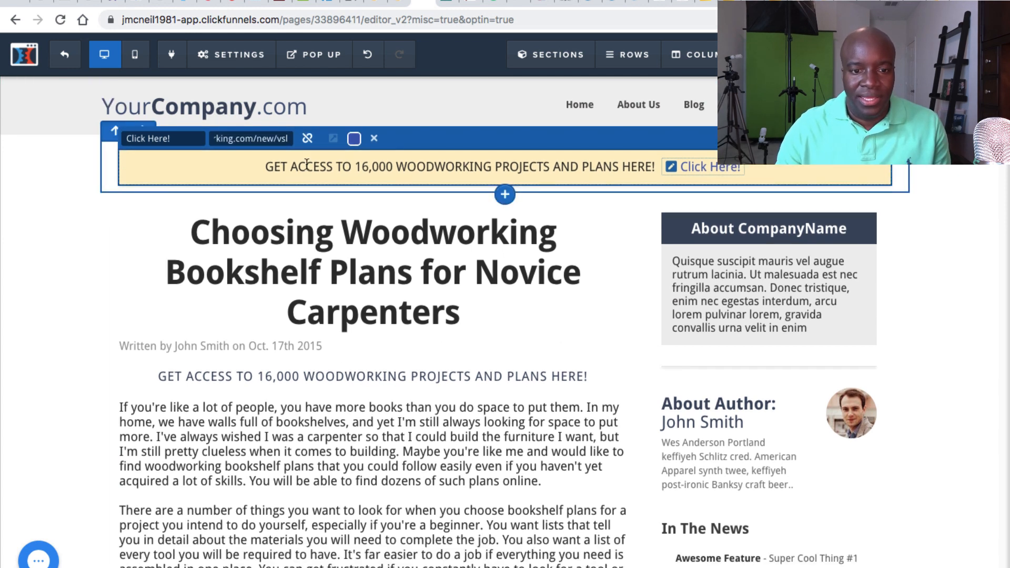
click(308, 139)
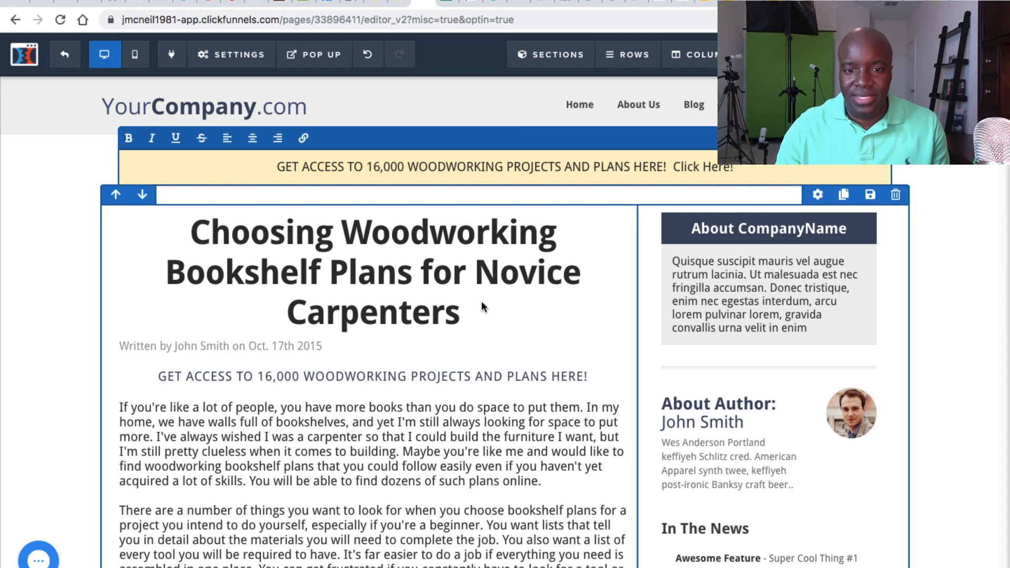
click(758, 350)
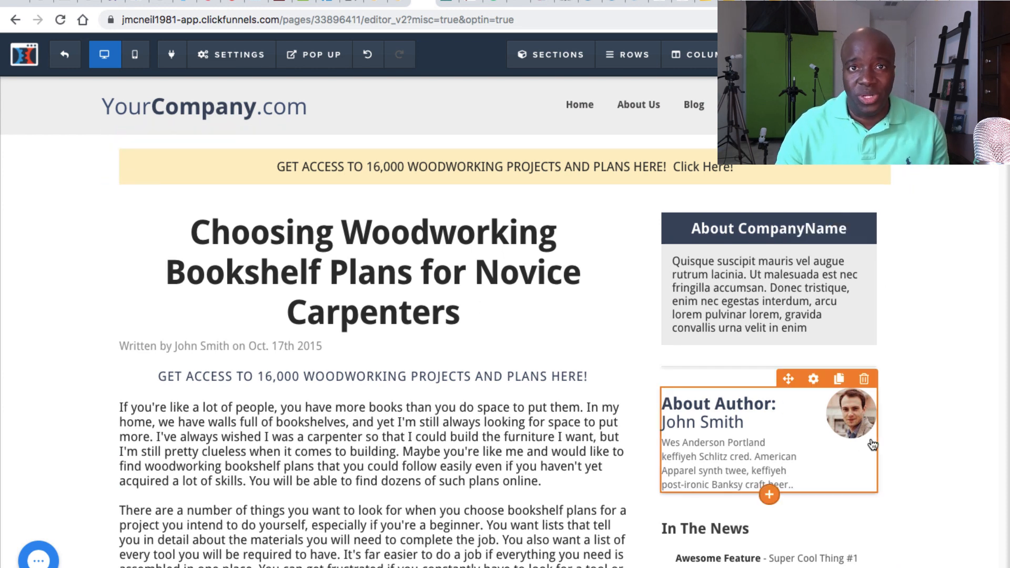
- Review the opt-in page from the banner to the email signup form, and switch to the Bing search results for "woodworking bookshelf plans"
scroll(942, 382, down, 3)
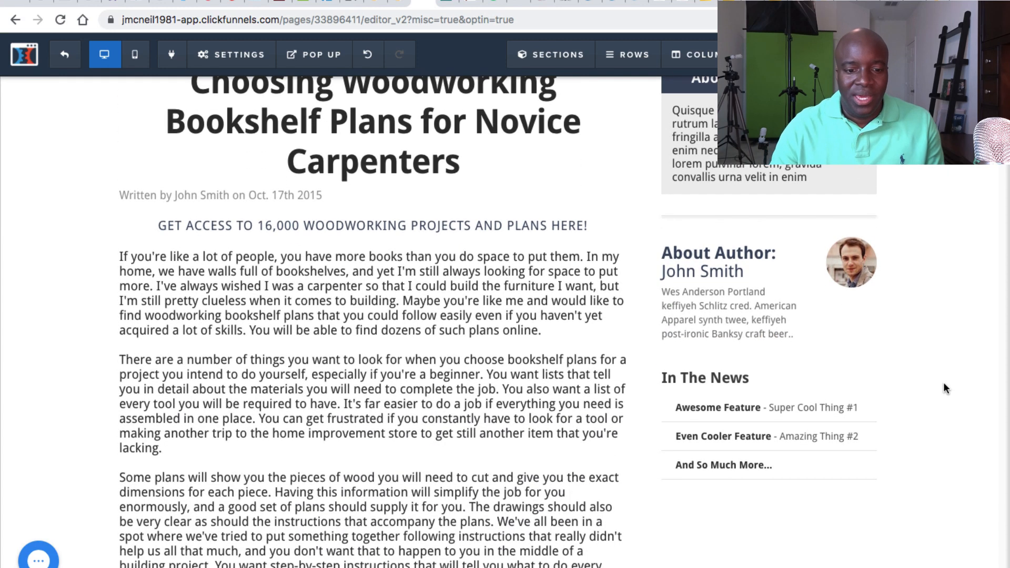
scroll(943, 388, down, 3)
scroll(943, 388, up, 2)
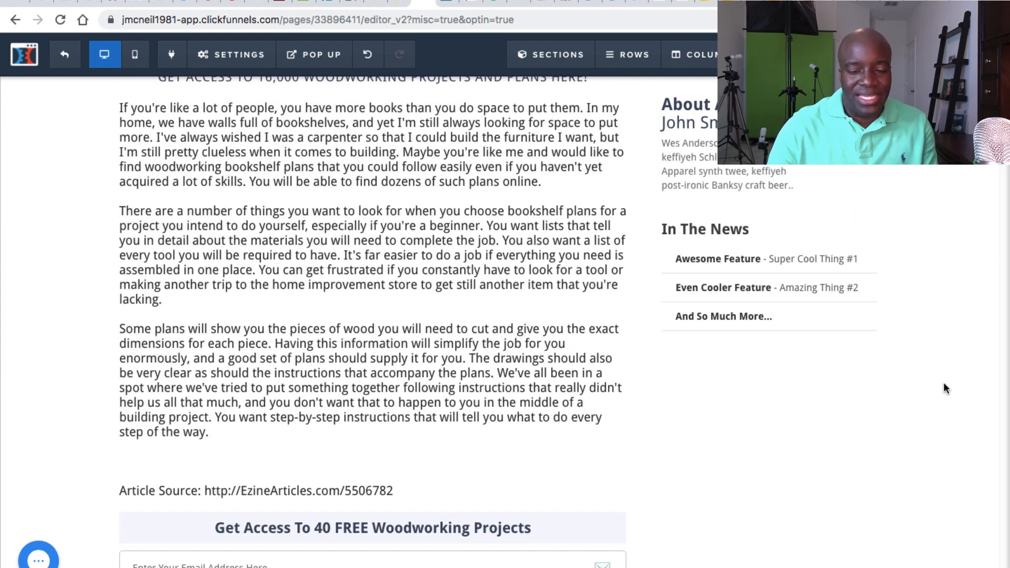
scroll(944, 388, up, 6)
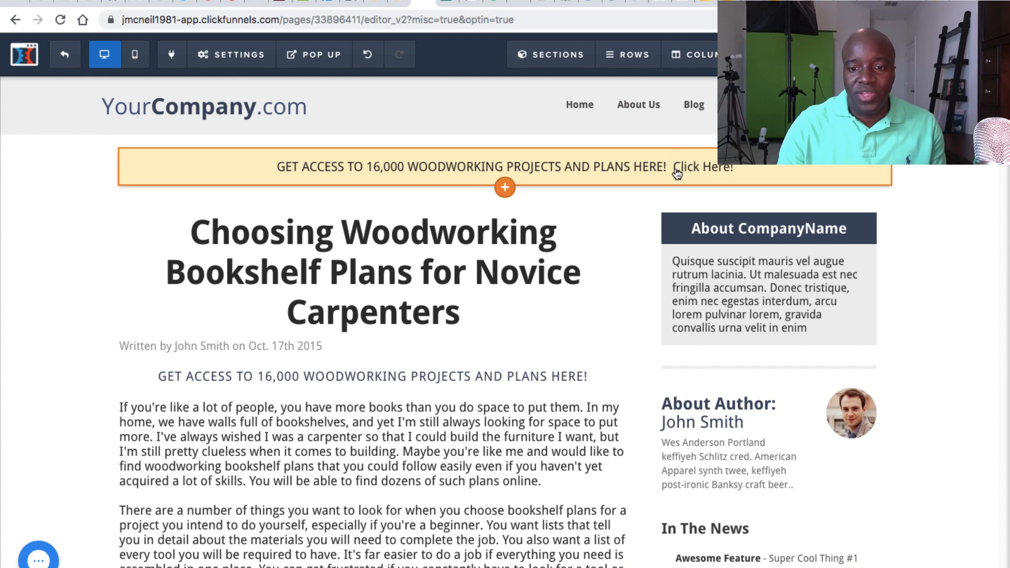
scroll(363, 450, down, 5)
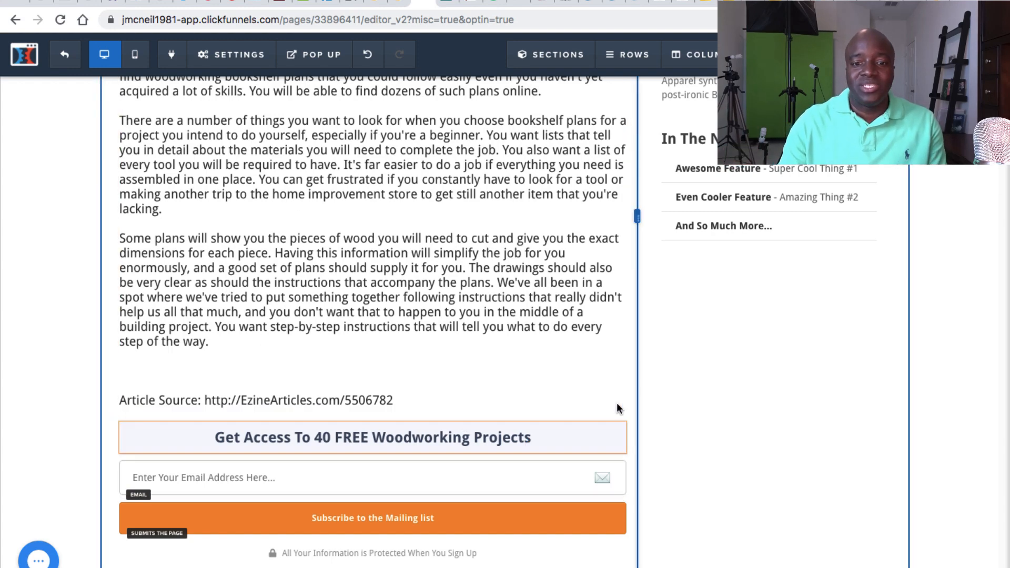
scroll(618, 409, up, 8)
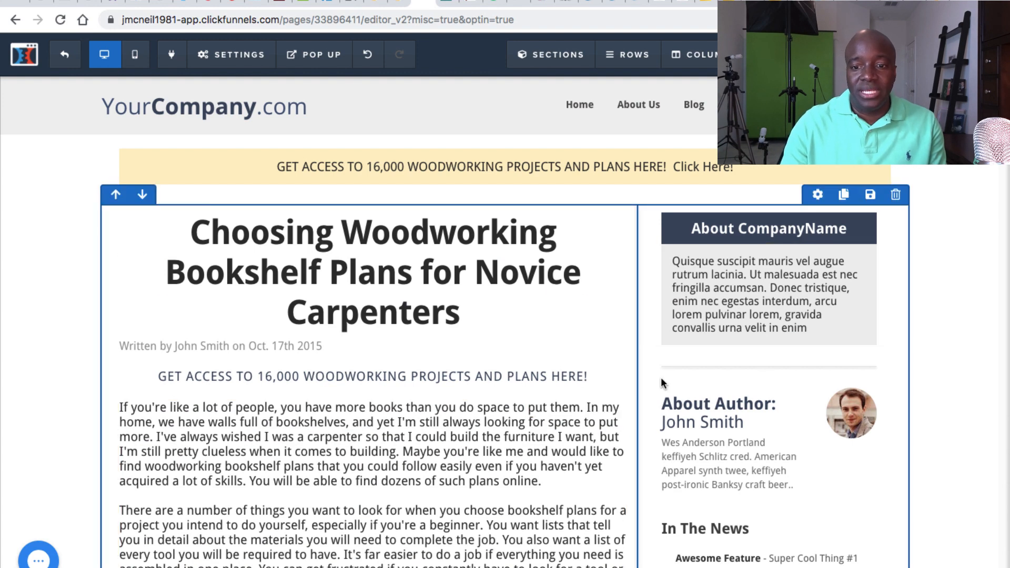
click(450, 2)
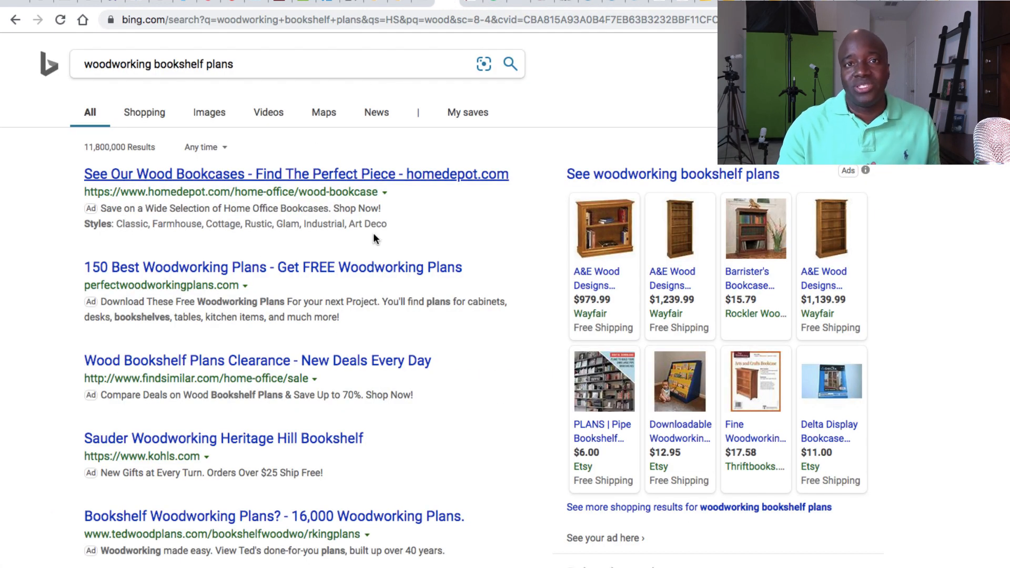